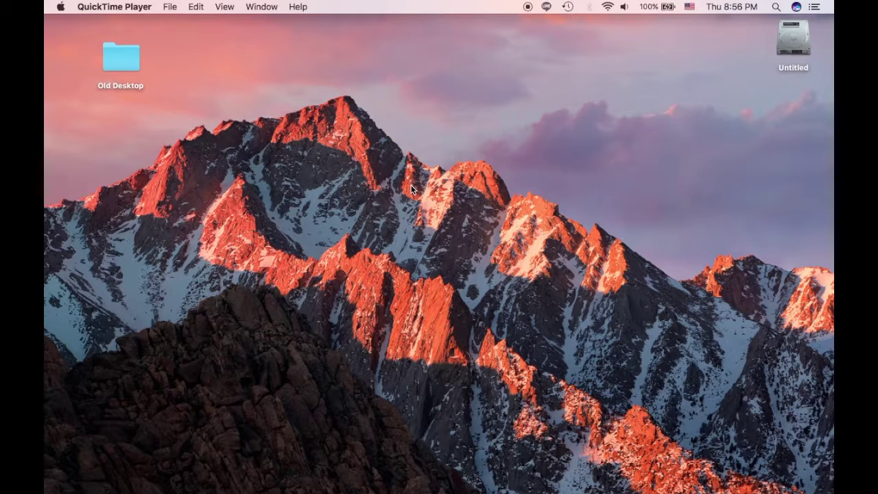
Step: Open Launchpad with F4 and swipe through its pages, ending on the third page
key(F4)
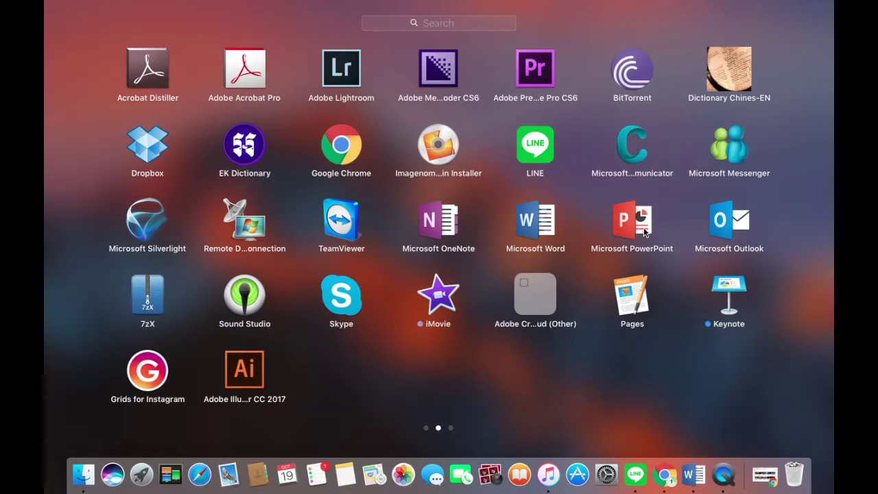
scroll(643, 232, right, 3)
scroll(644, 232, left, 3)
scroll(615, 276, right, 5)
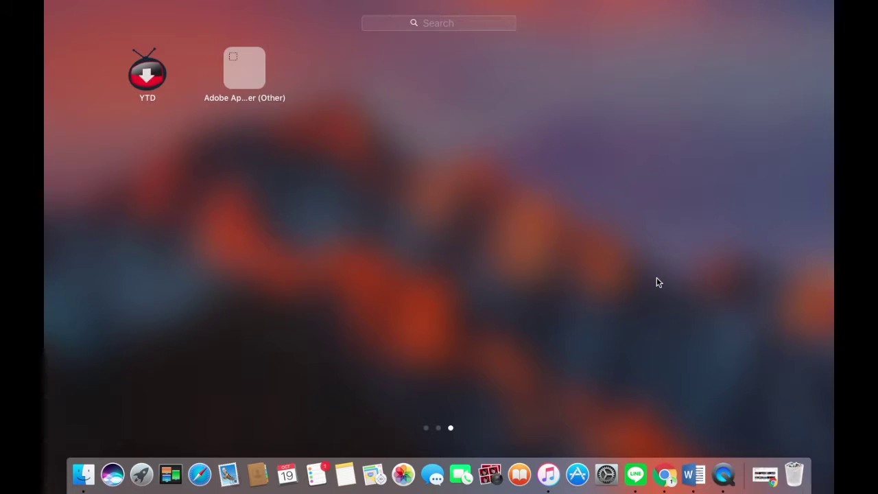
scroll(657, 282, left, 5)
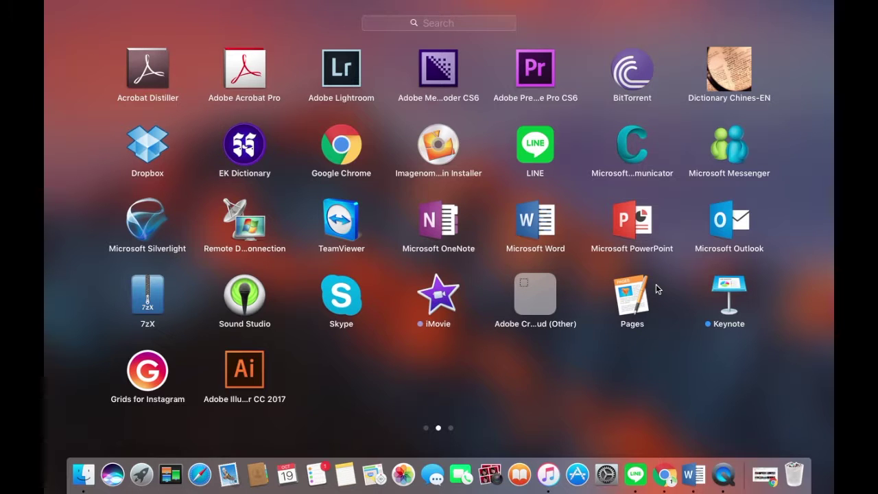
scroll(662, 317, left, 5)
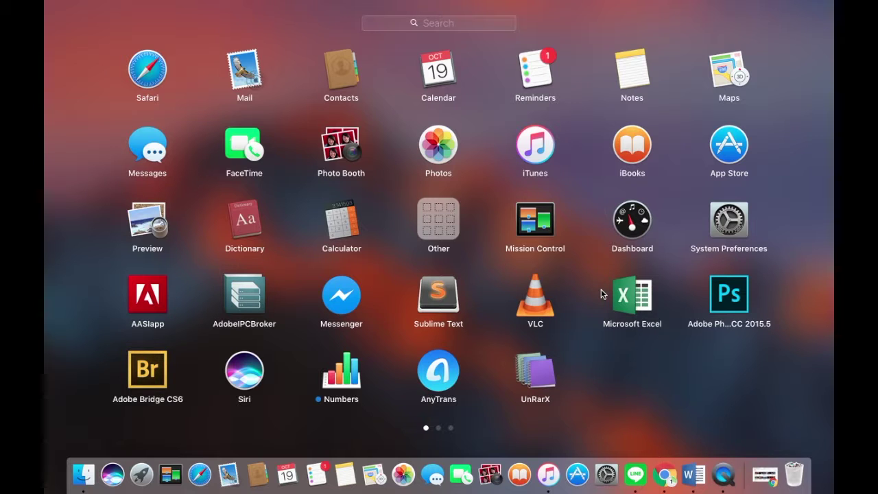
scroll(601, 294, right, 5)
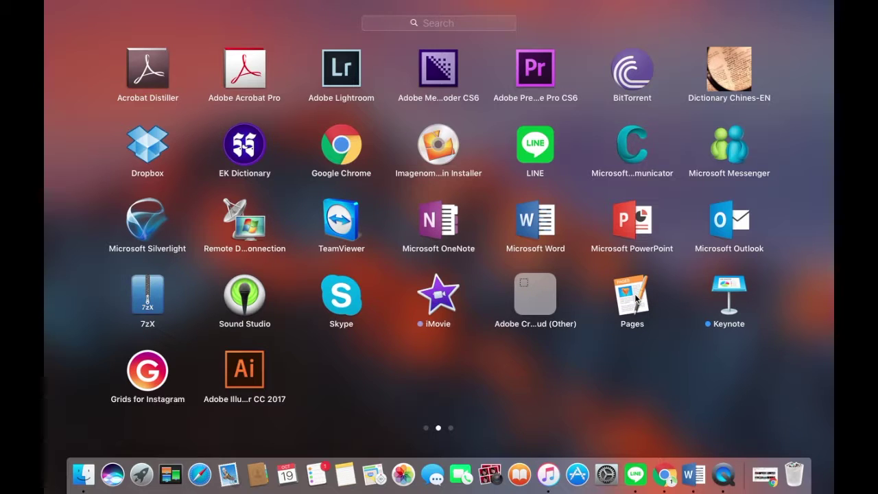
click(637, 300)
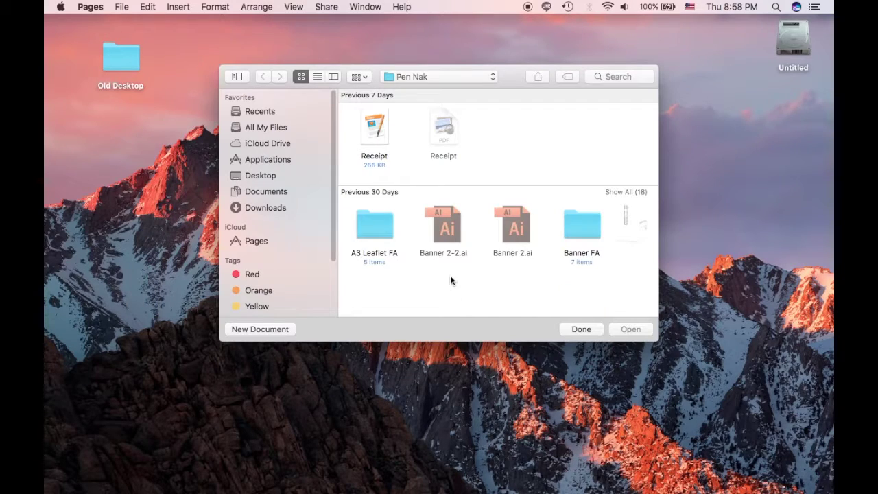
Step: Show the Documents folder in Pages' Open dialog, then choose New Document
mouse_move(515, 79)
mouse_down()
mouse_move(484, 71)
mouse_move(505, 83)
mouse_up()
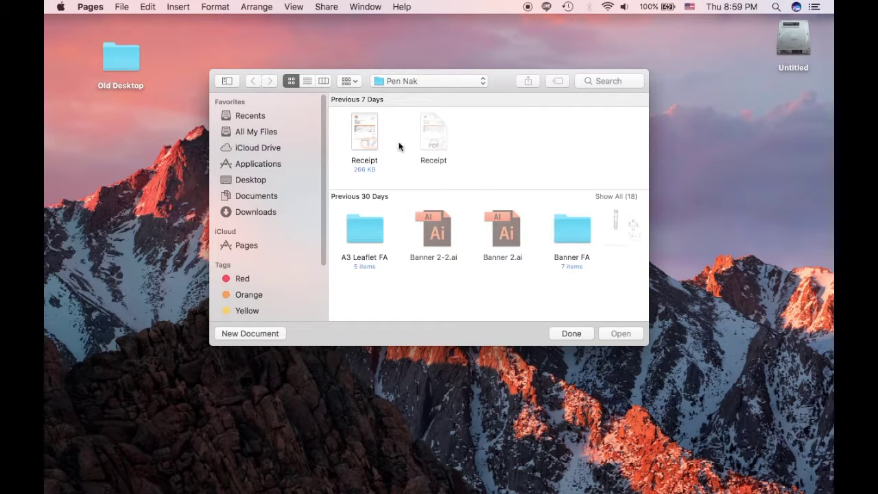
click(257, 198)
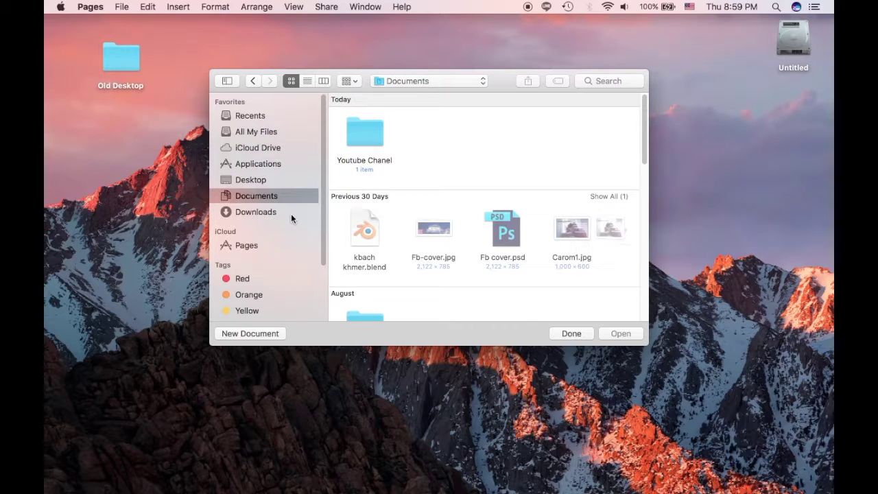
click(253, 338)
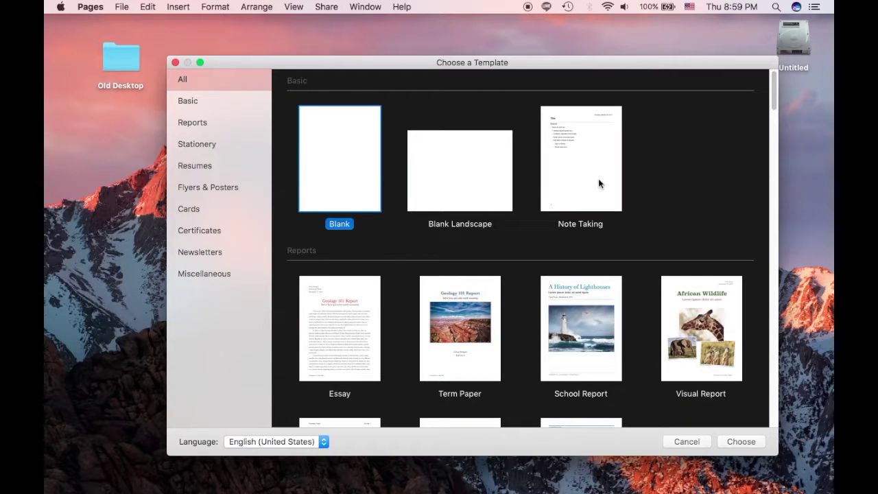
Step: Browse the template categories from Basic and Reports through Newsletters and Miscellaneous
scroll(598, 182, down, 2)
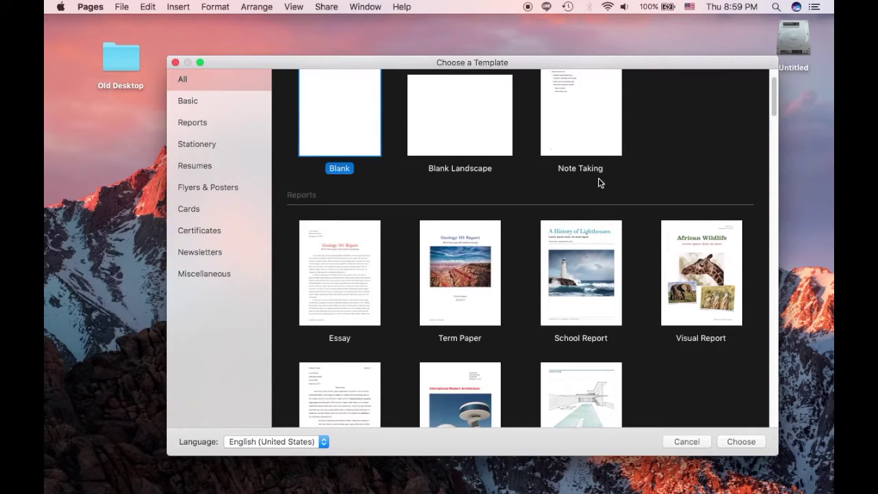
scroll(598, 182, down, 4)
scroll(599, 182, down, 10)
scroll(598, 180, down, 1)
scroll(598, 180, down, 3)
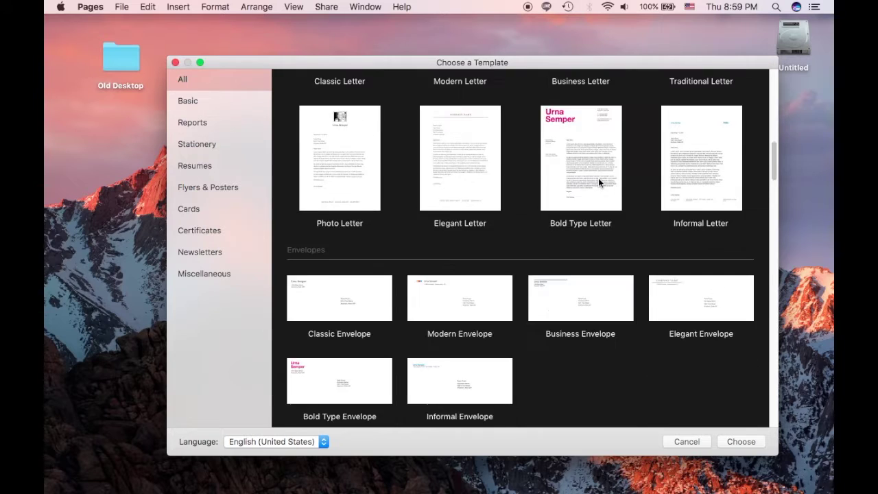
scroll(599, 180, down, 4)
scroll(598, 179, down, 6)
scroll(598, 182, up, 15)
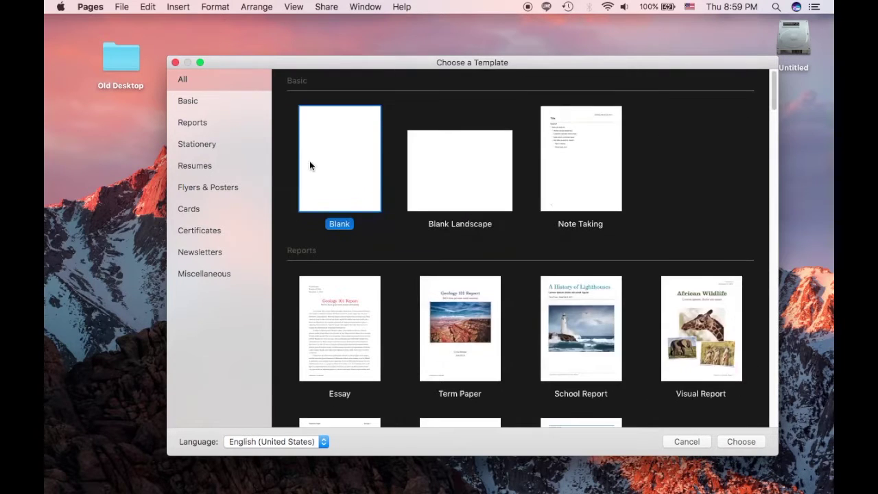
click(190, 105)
click(192, 124)
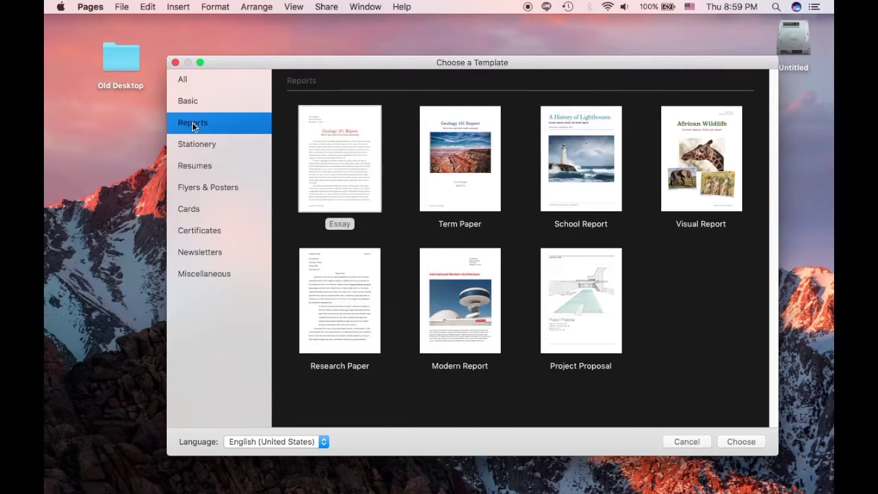
click(197, 144)
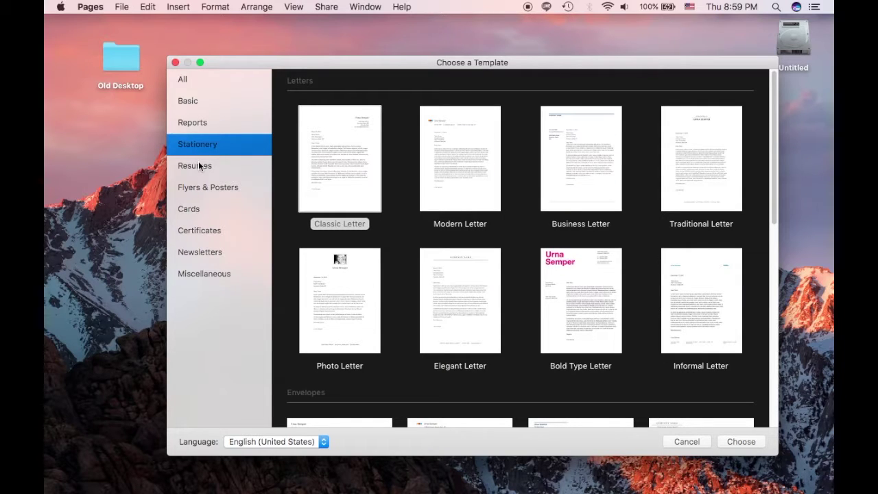
click(195, 168)
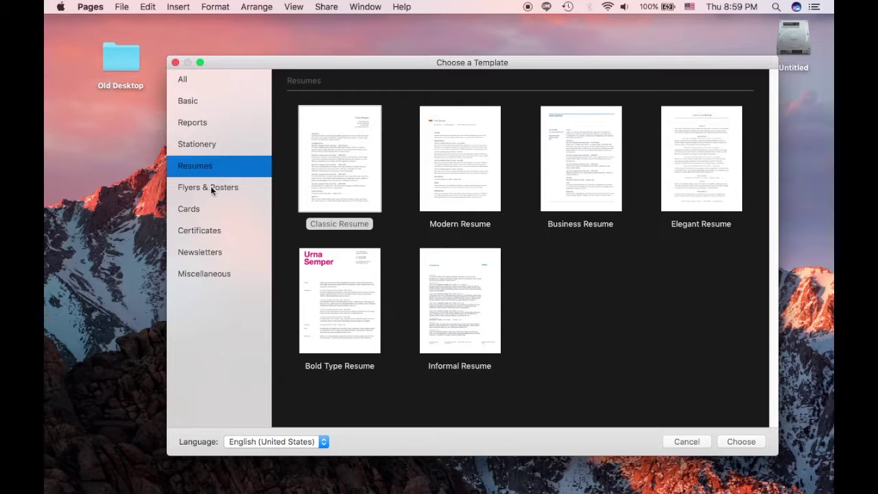
click(206, 188)
click(199, 209)
click(219, 230)
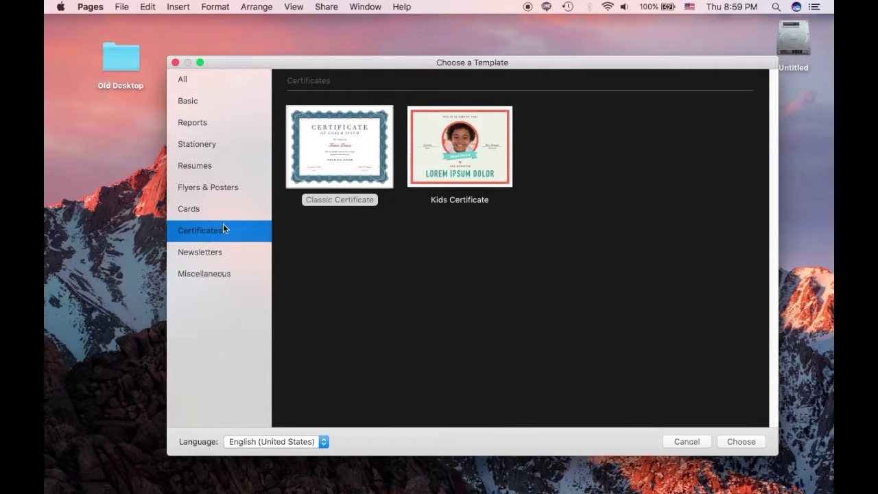
click(199, 254)
click(202, 273)
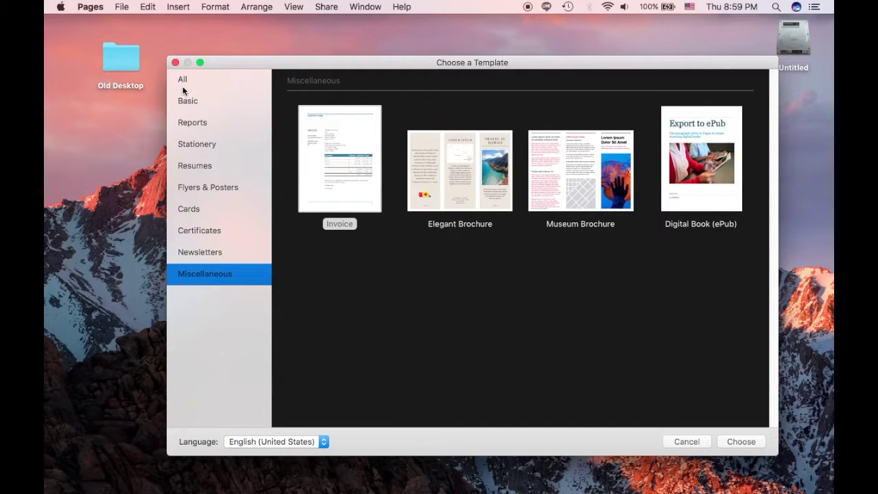
Step: Create a new document from the Basic Blank template
click(199, 101)
click(330, 141)
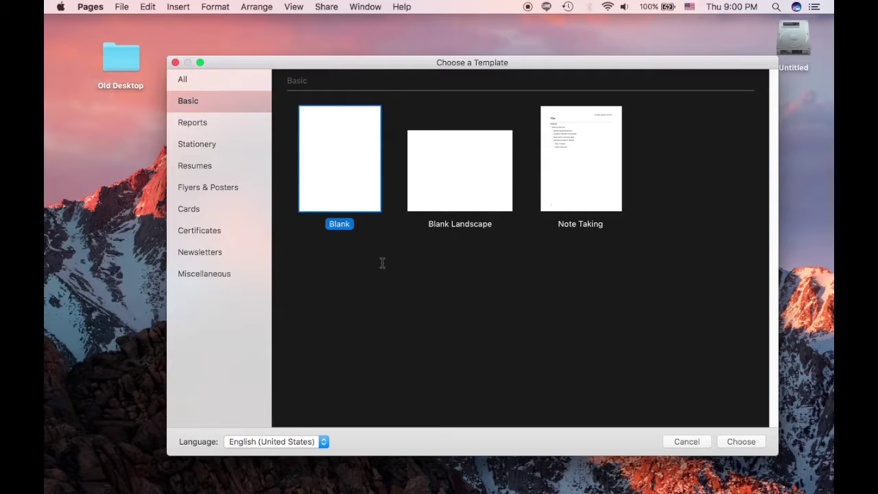
key(Return)
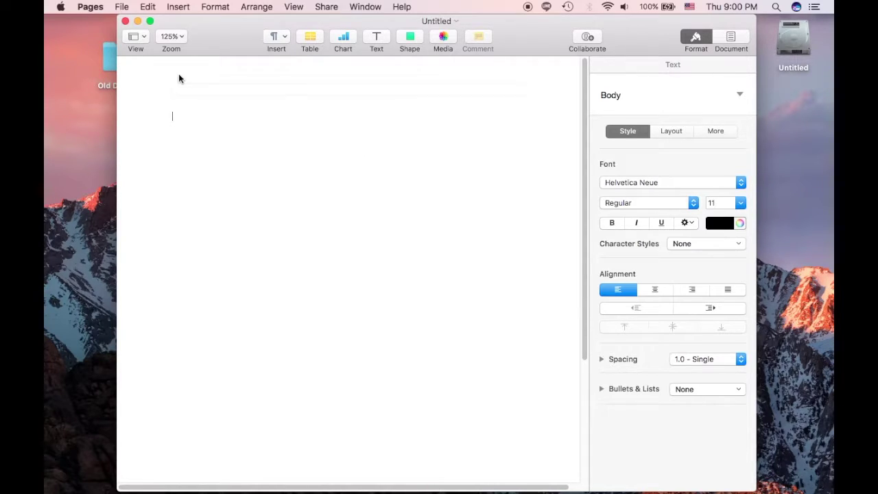
drag(239, 35, 231, 37)
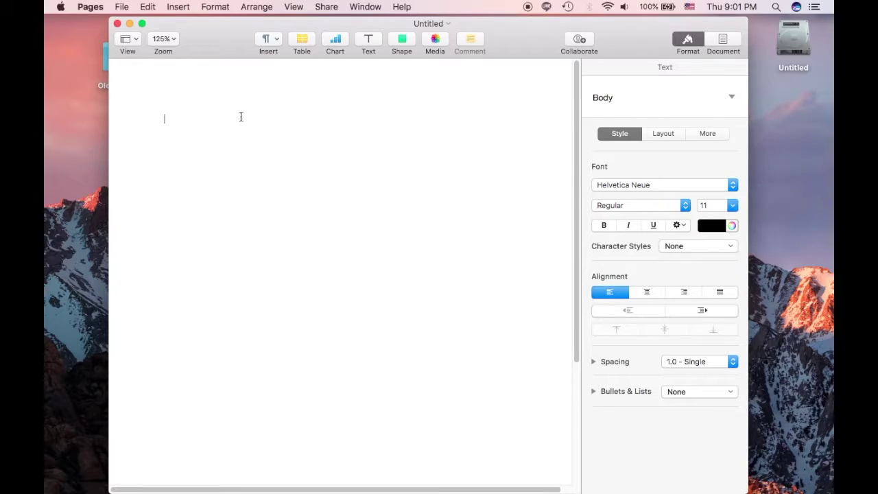
click(172, 114)
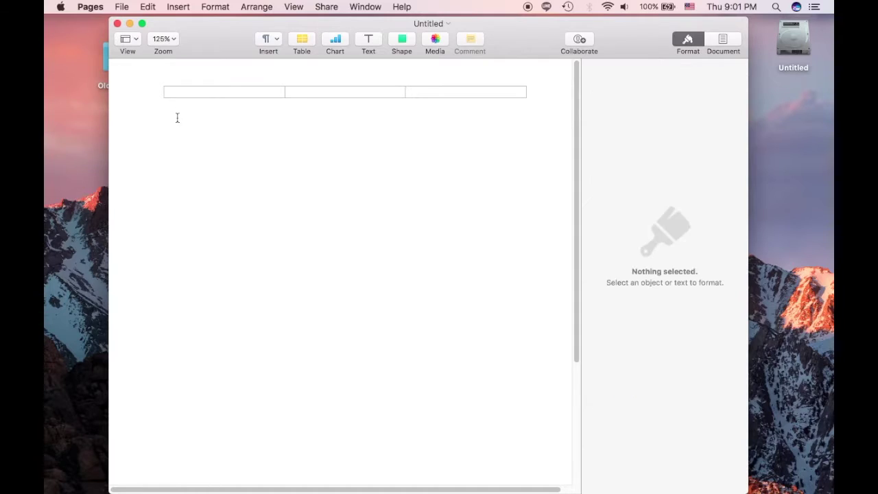
click(175, 118)
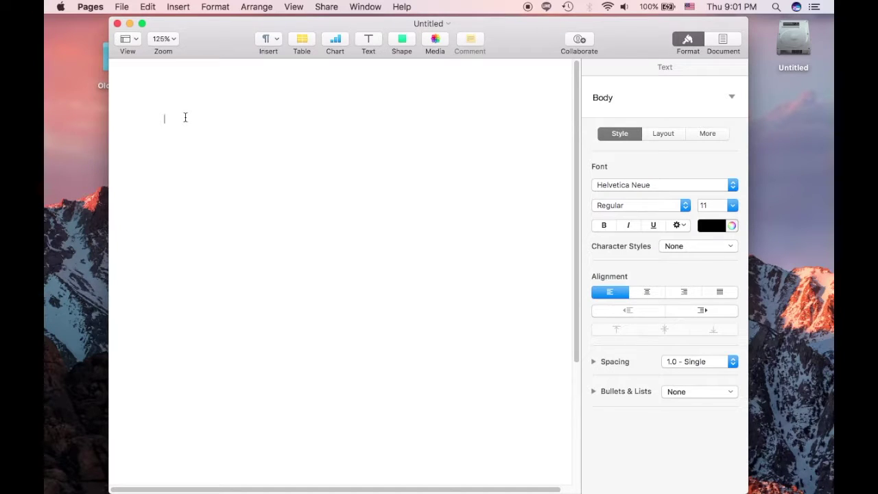
text(I love Cambodia , I love Angkorwat,)
right_click(278, 119)
key(Escape)
key(Return)
click(302, 43)
click(286, 87)
text(Col 1)
key(Tab)
text(Col2)
key(Tab)
text(Col3)
key(Tab)
text(Col4)
key(Tab)
text(Row1)
drag(199, 166, 181, 182)
click(190, 191)
text(Row3)
click(221, 206)
text(Row4)
click(298, 159)
text(Content)
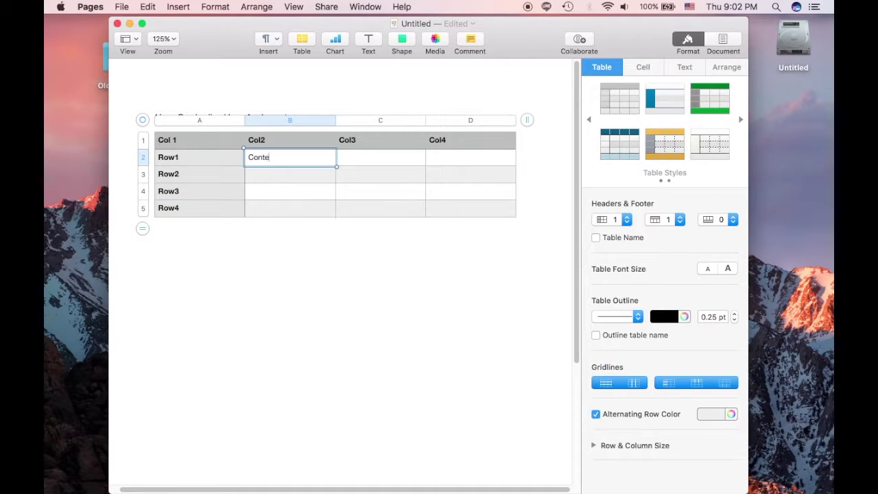
text(	Content	Content	Row2	Content	Content	Content	Row3	Content	Content	Content	Row4	Content	Content	Content)
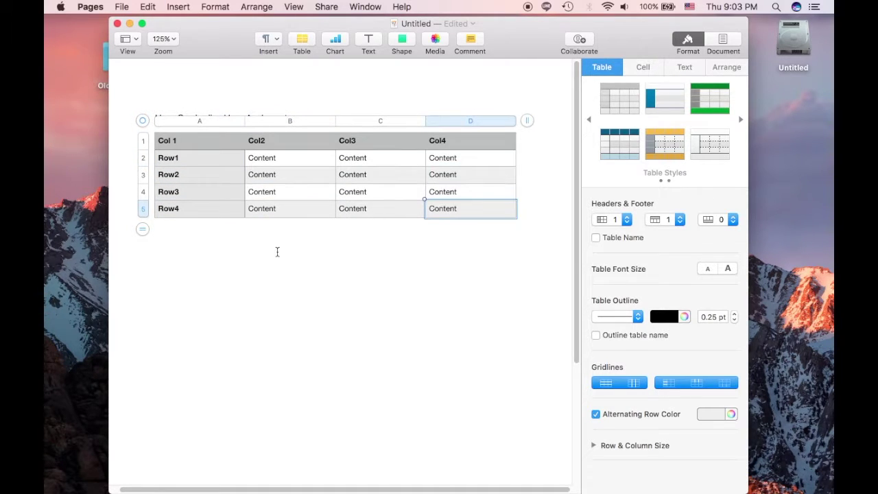
click(317, 244)
key(Return)
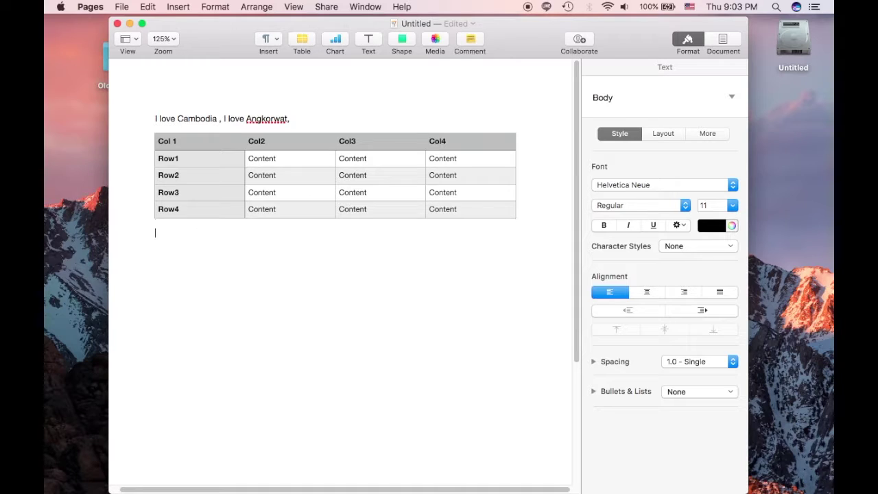
mouse_move(222, 30)
mouse_down()
mouse_move(228, 134)
mouse_move(255, 35)
mouse_up()
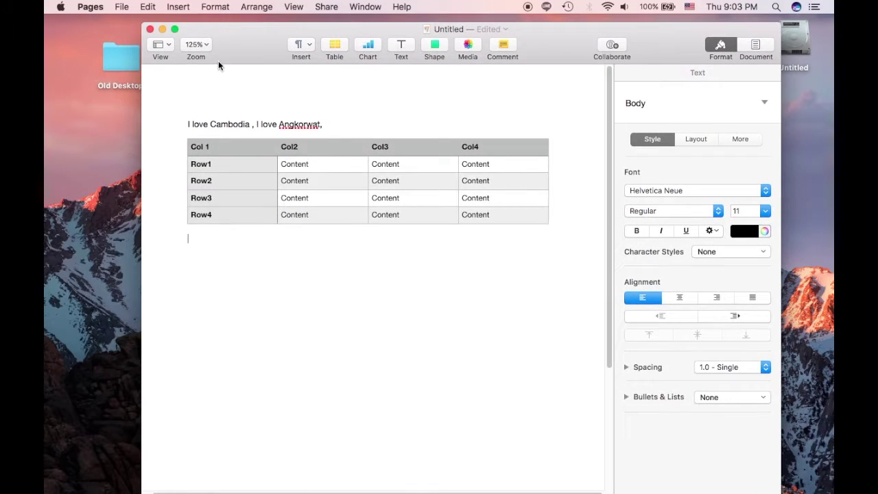
click(122, 58)
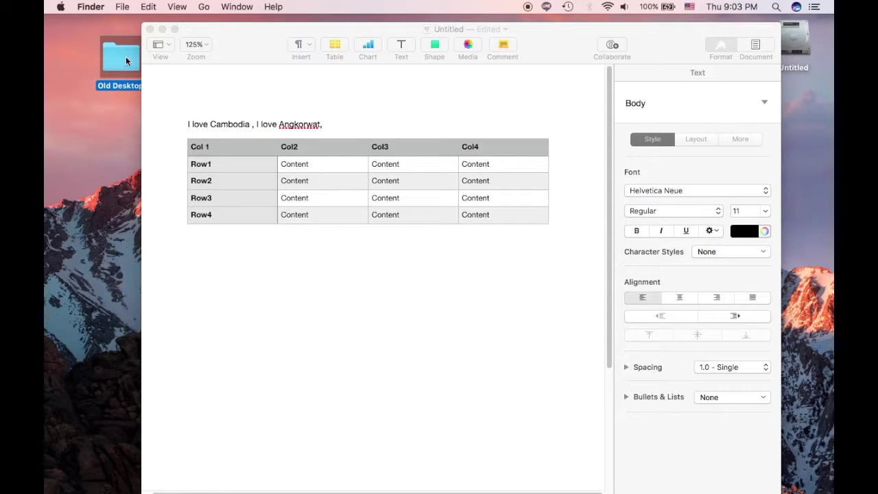
Step: Open the Old Desktop folder and enlarge and reposition its window
double_click(115, 58)
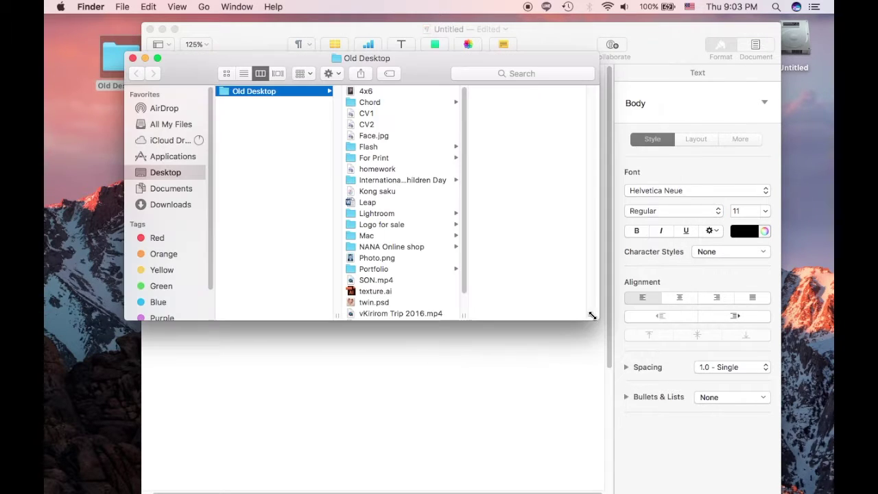
drag(604, 329, 751, 412)
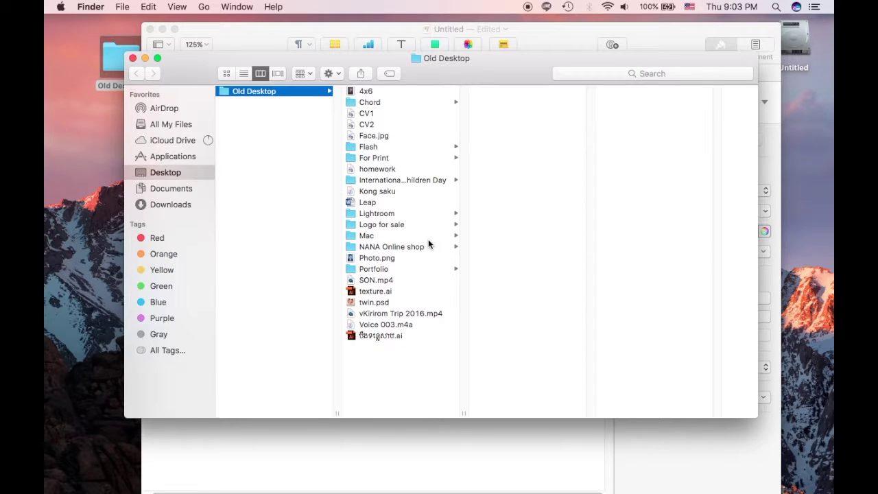
drag(189, 71, 227, 53)
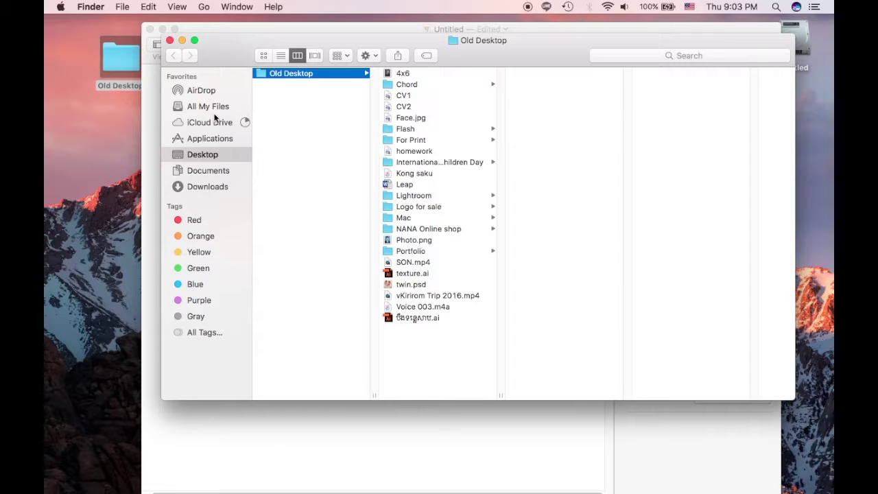
Step: Copy Carom1.jpg from the Documents folder and return to the Pages document
click(199, 172)
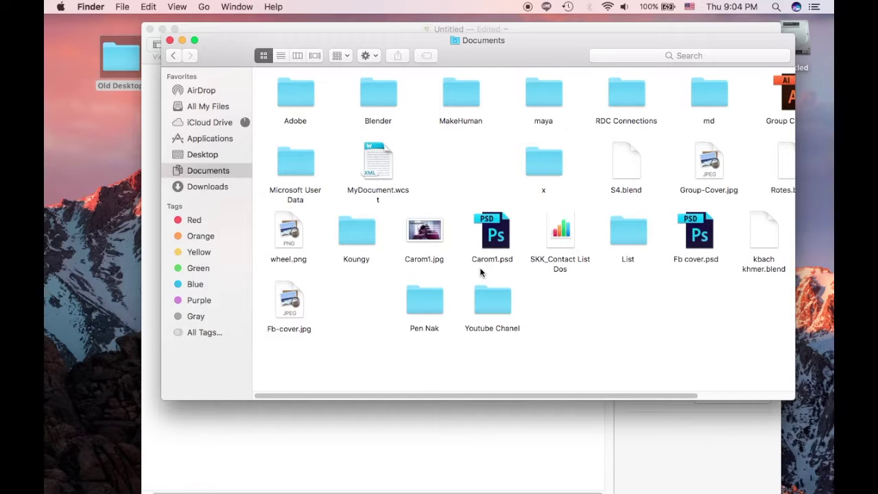
click(432, 234)
key(super+c)
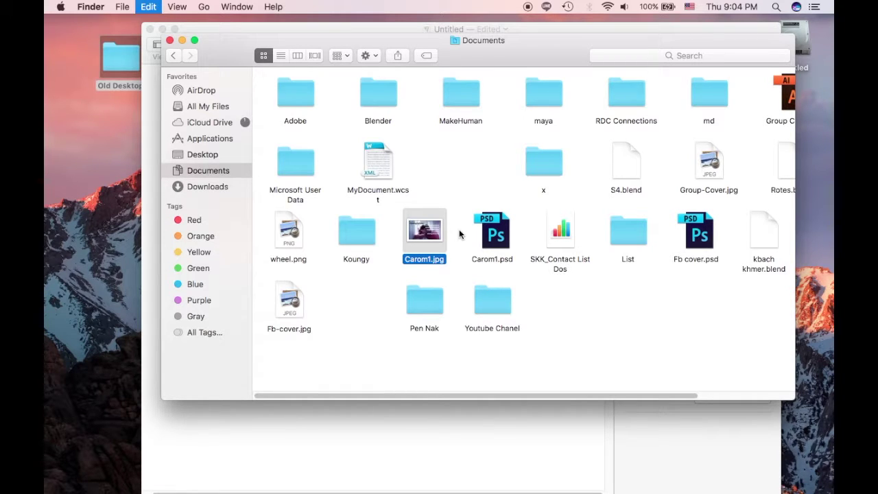
right_click(415, 231)
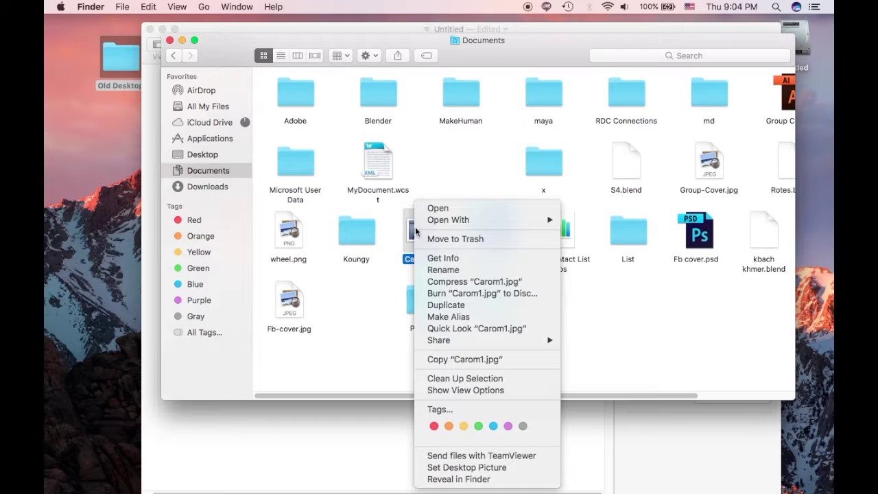
click(342, 427)
click(341, 426)
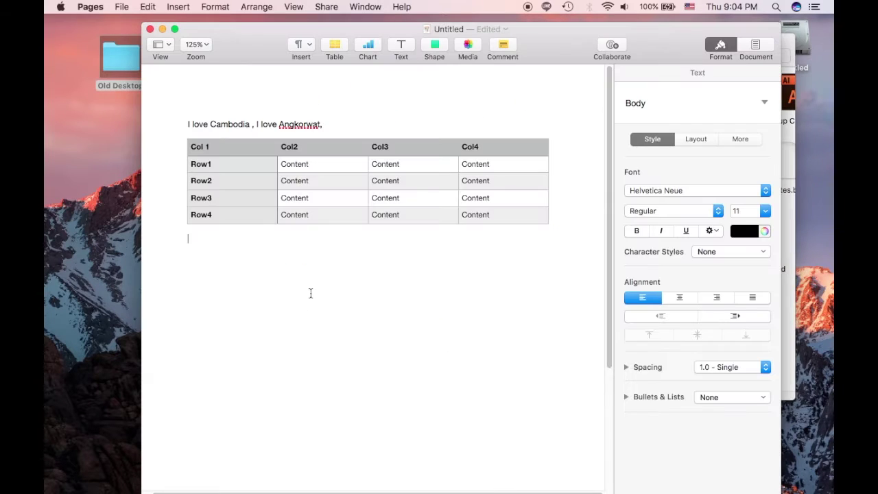
Step: Paste the copied Carom1 photo at the empty line and drag it down the page
right_click(232, 264)
click(255, 293)
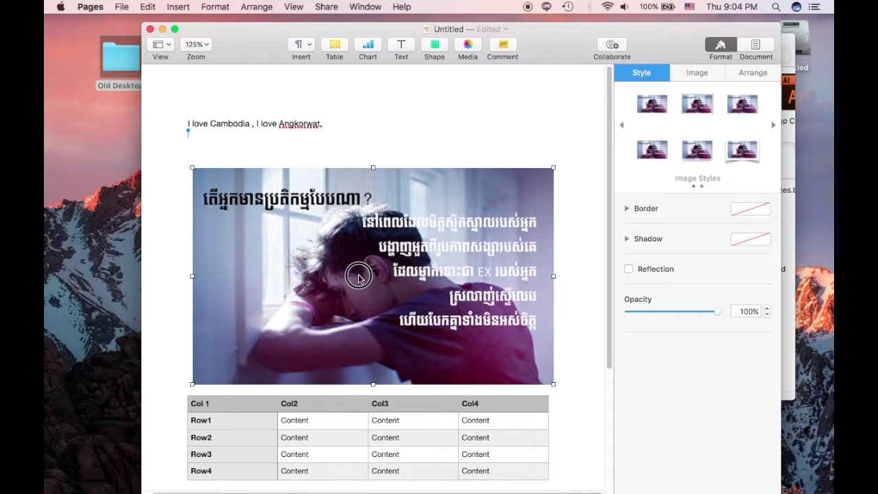
drag(359, 274, 341, 484)
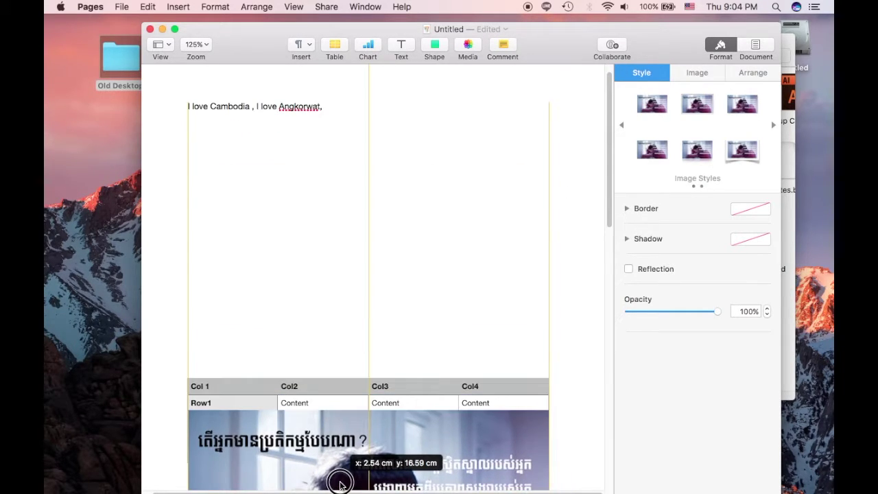
drag(341, 485, 327, 439)
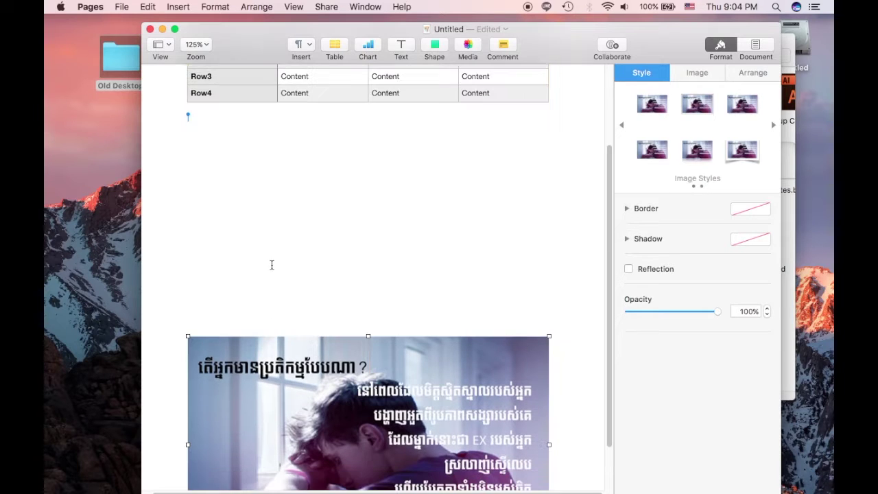
click(252, 272)
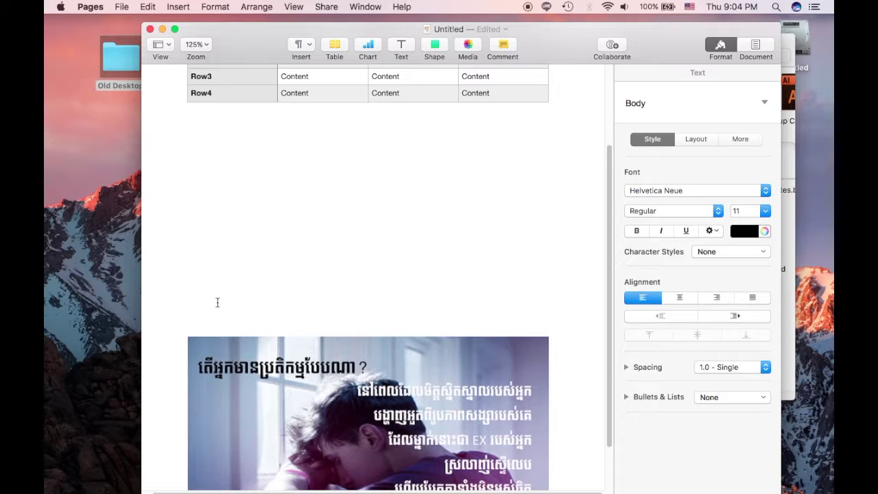
Step: Restore the accidentally removed photo and place it just below the table
key(super+z)
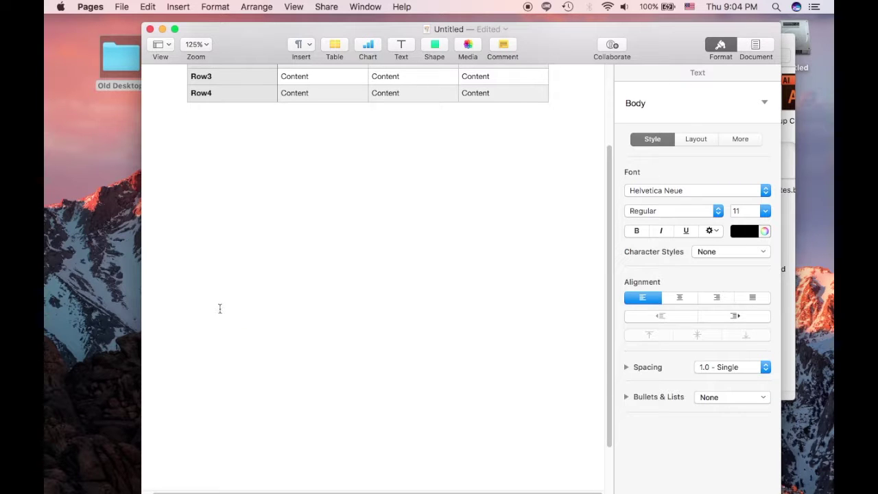
key(super+shift+z)
click(322, 374)
drag(322, 374, 297, 201)
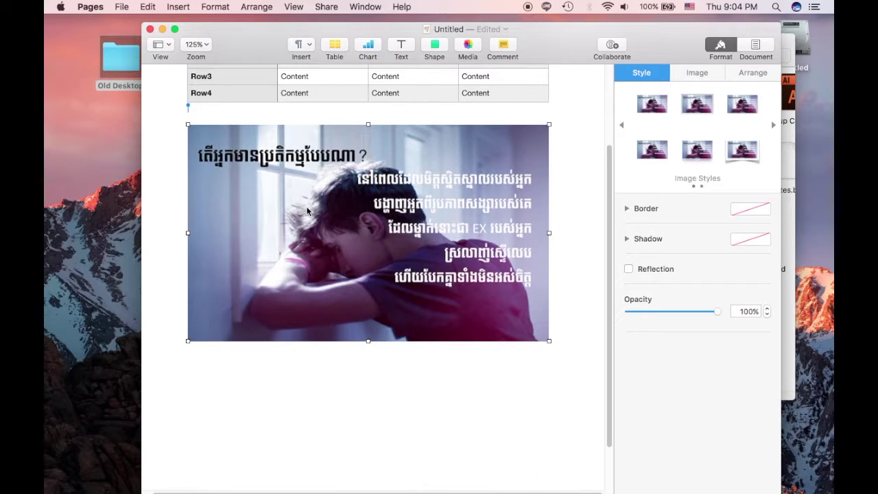
scroll(307, 211, up, 4)
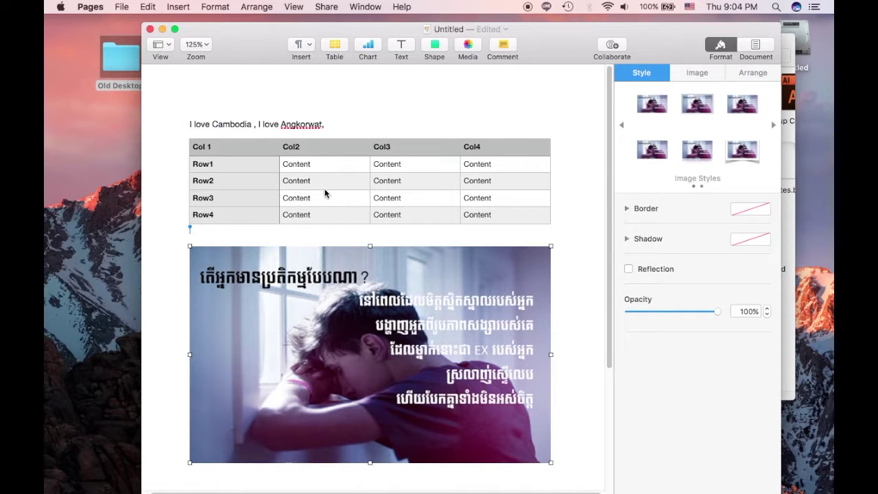
drag(555, 43, 542, 35)
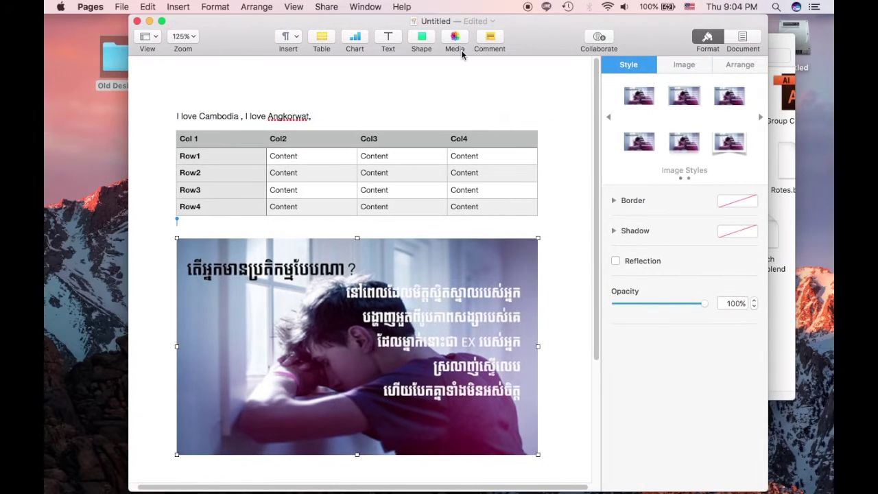
Step: Save the document as 'Export to docx' in Documents and hide the Format sidebar
drag(230, 32, 218, 32)
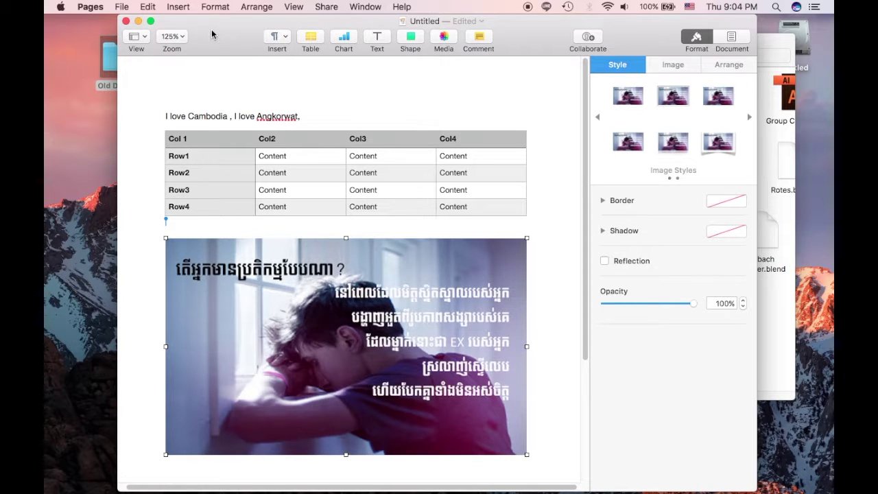
drag(211, 31, 199, 31)
click(121, 7)
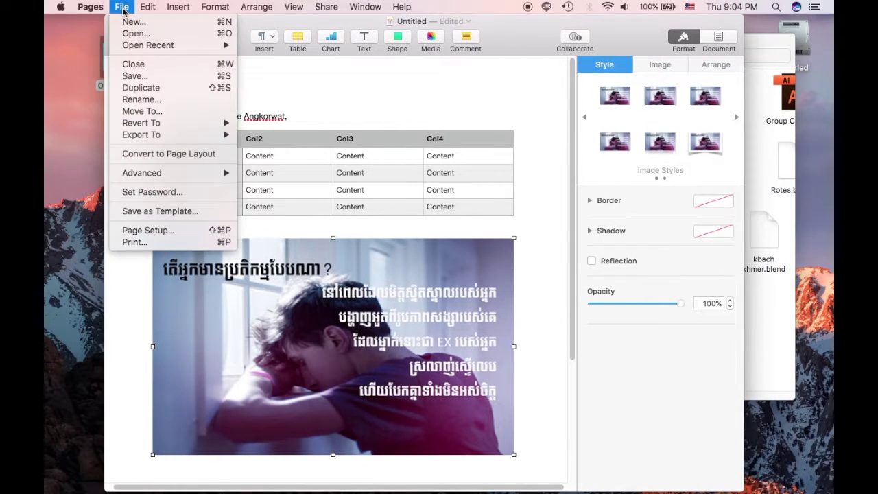
click(134, 76)
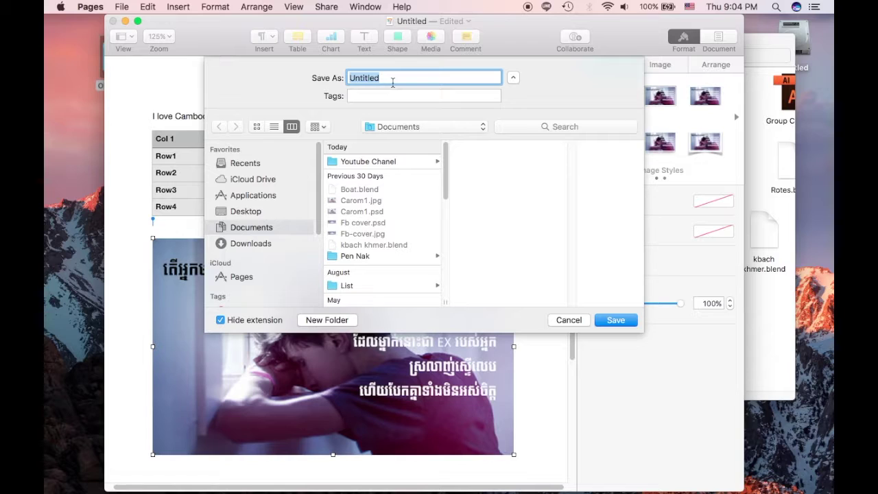
text(Export to docx)
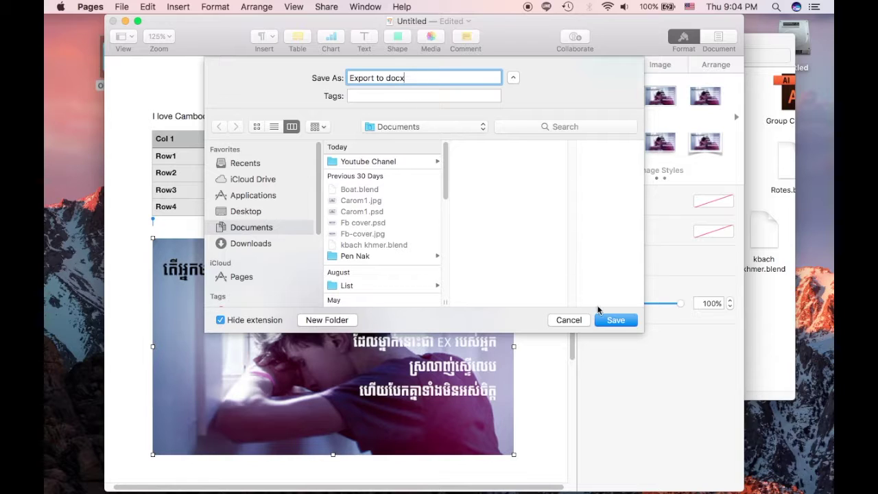
click(620, 322)
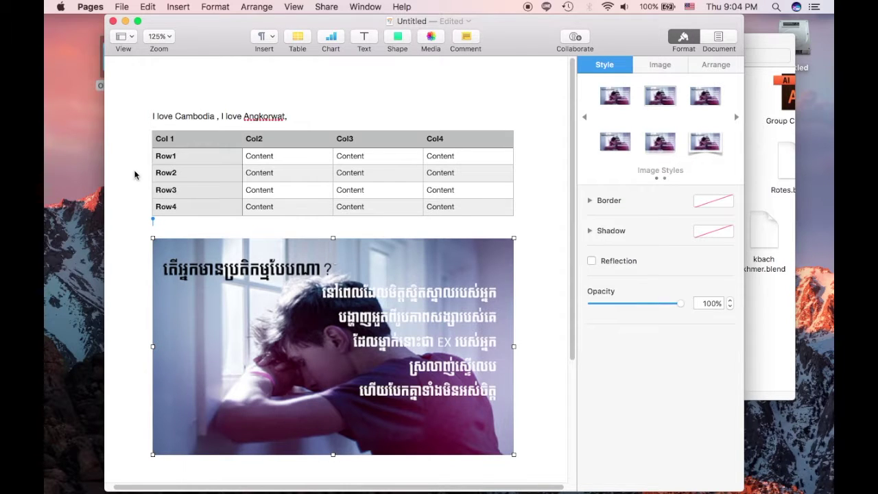
click(547, 238)
click(683, 38)
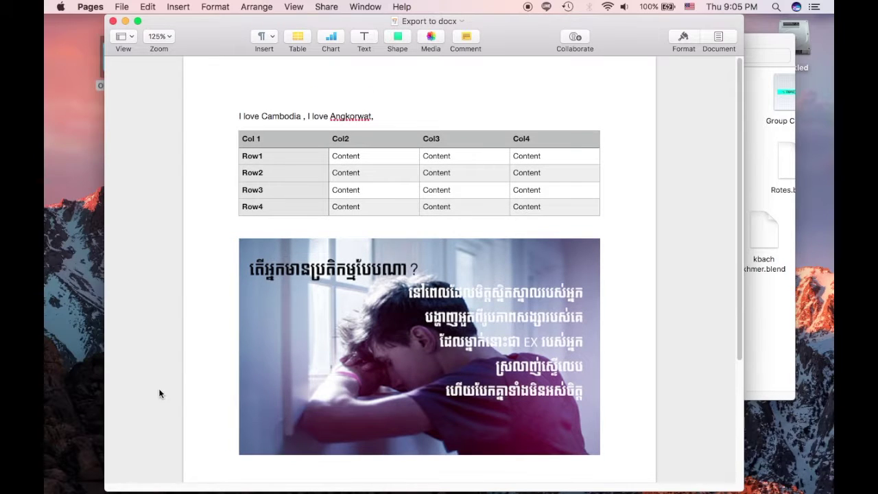
Step: Confirm Export to docx appears in the Documents folder, then close that Finder window
mouse_move(151, 483)
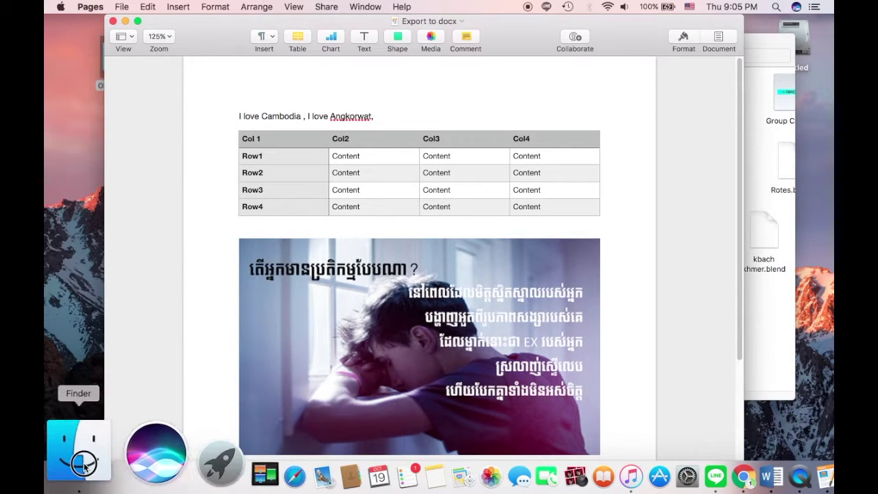
click(84, 465)
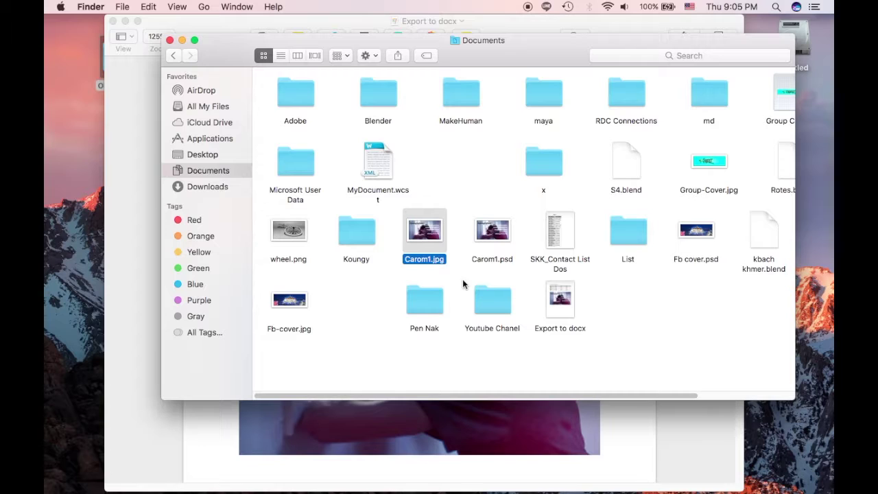
click(564, 300)
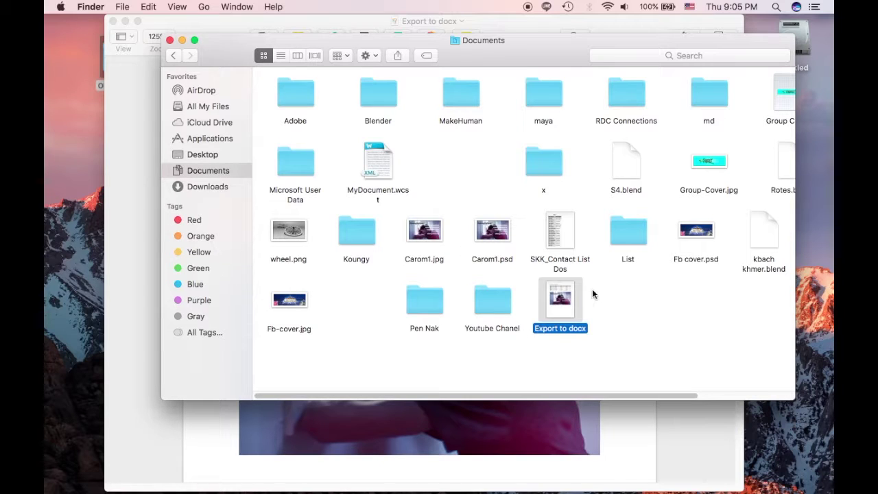
click(169, 40)
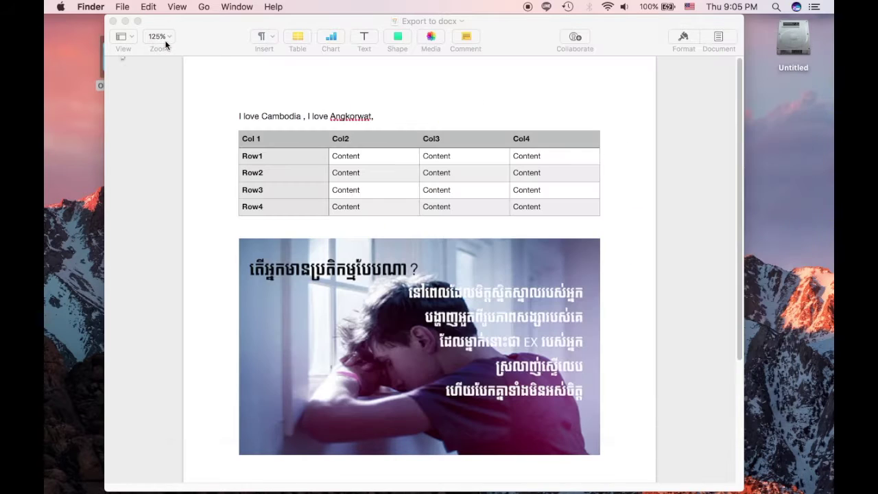
mouse_move(206, 35)
mouse_down()
mouse_move(258, 35)
mouse_move(221, 35)
mouse_up()
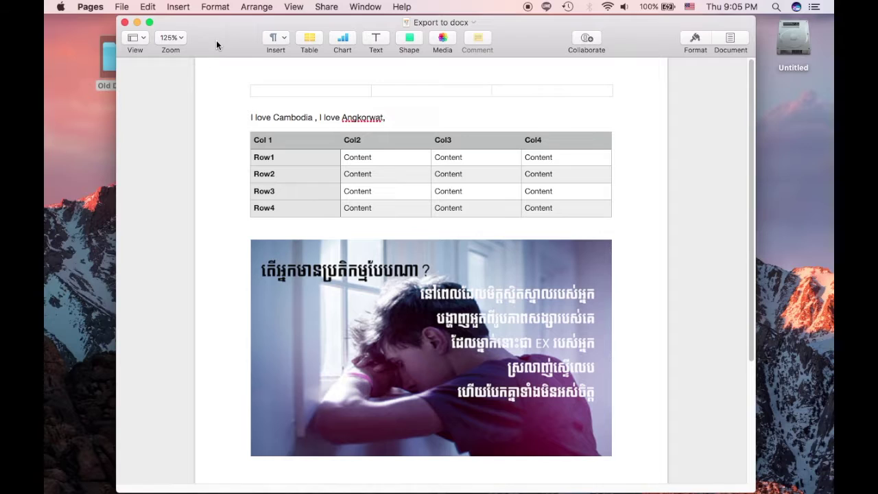
Step: Start a Word export that requires a password to open, entering the password and a hint
click(124, 7)
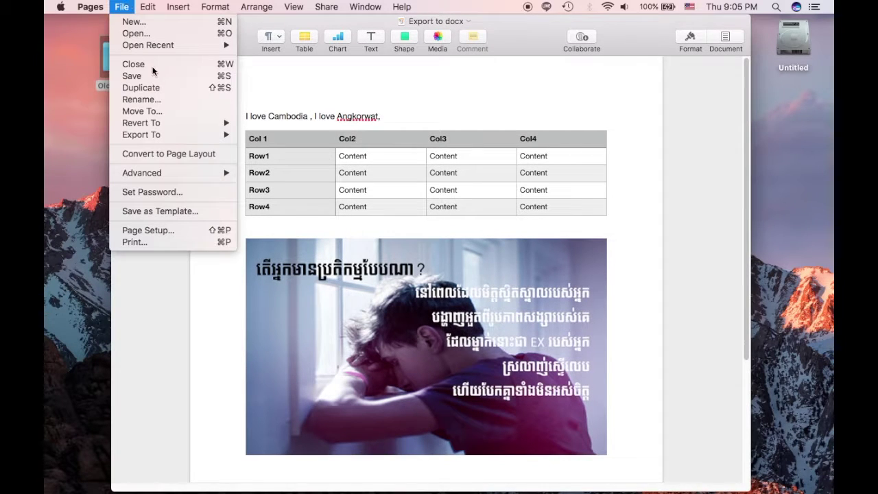
mouse_move(188, 138)
click(275, 148)
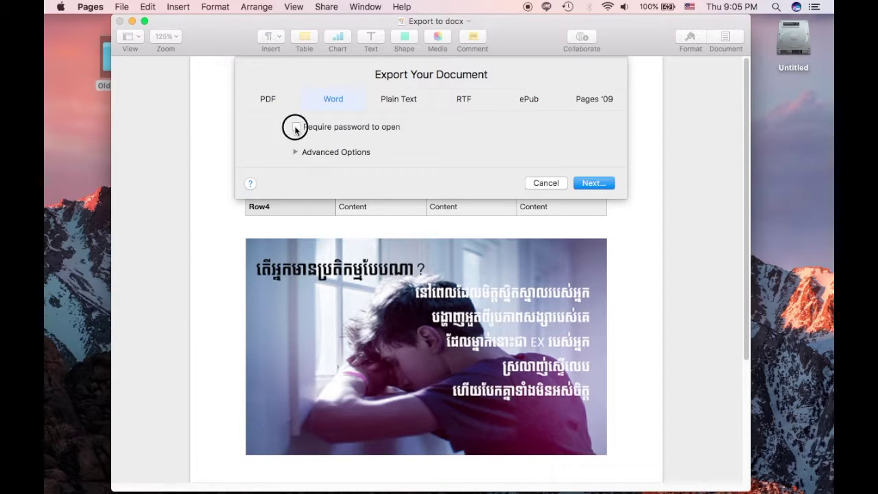
click(295, 128)
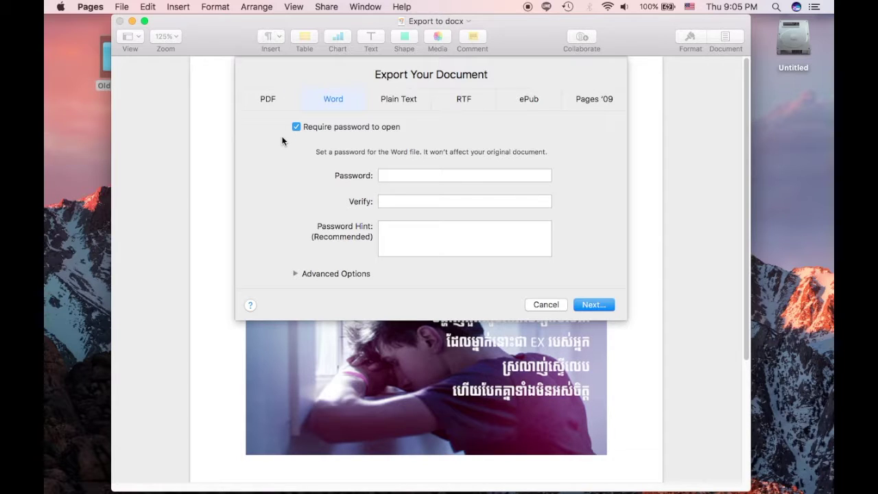
click(400, 174)
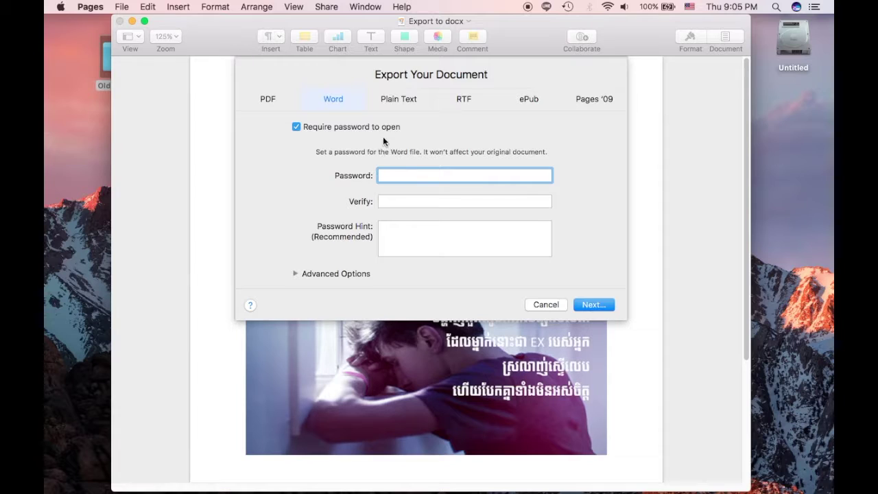
click(397, 201)
click(407, 230)
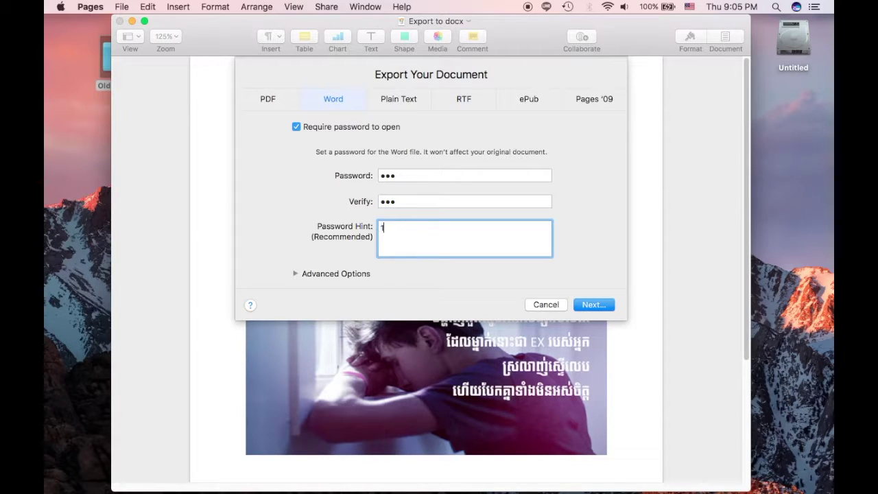
Step: Keep the .docx format in the advanced options and continue to the save location
click(305, 274)
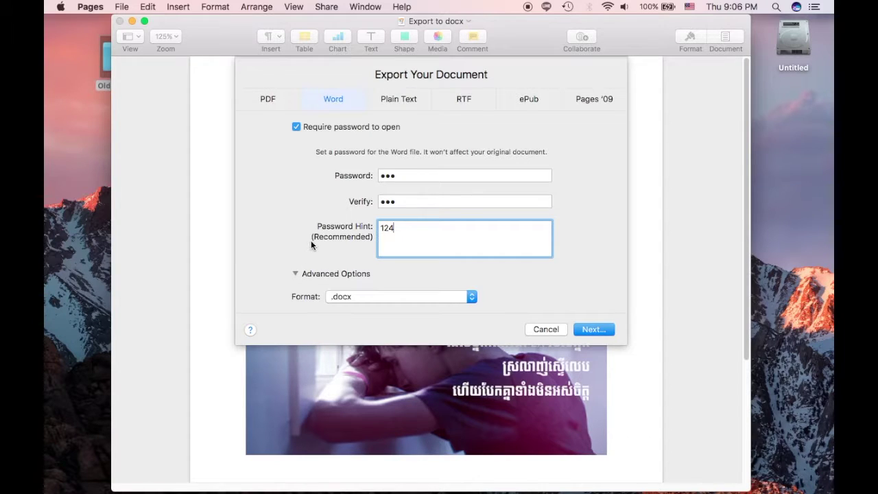
click(442, 299)
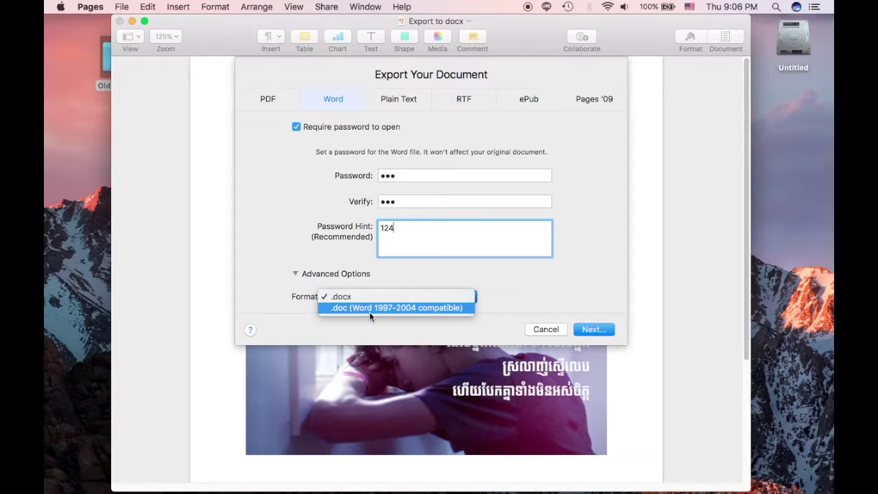
click(353, 298)
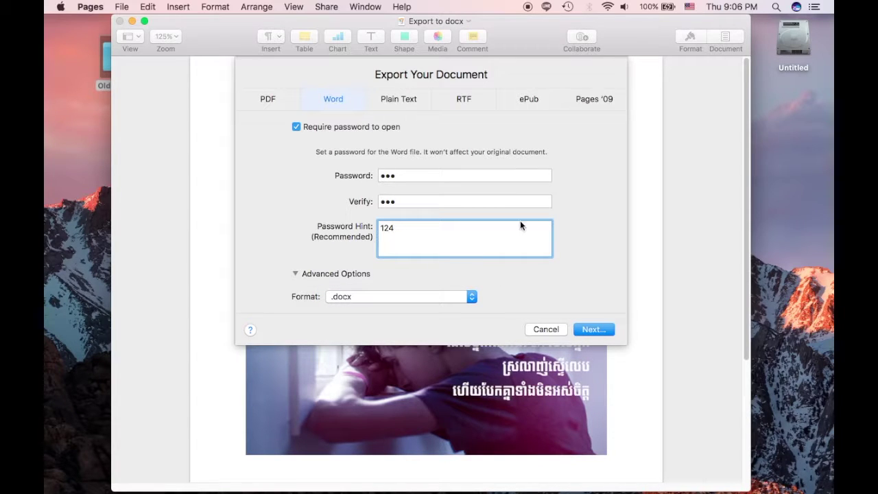
click(589, 330)
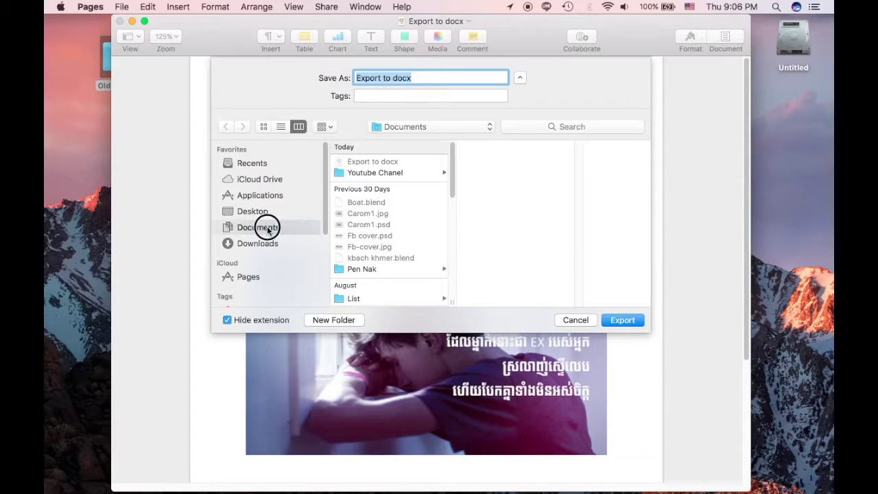
Step: Export the protected Word file as 'Export to docx' in Documents, then quit Pages
click(423, 78)
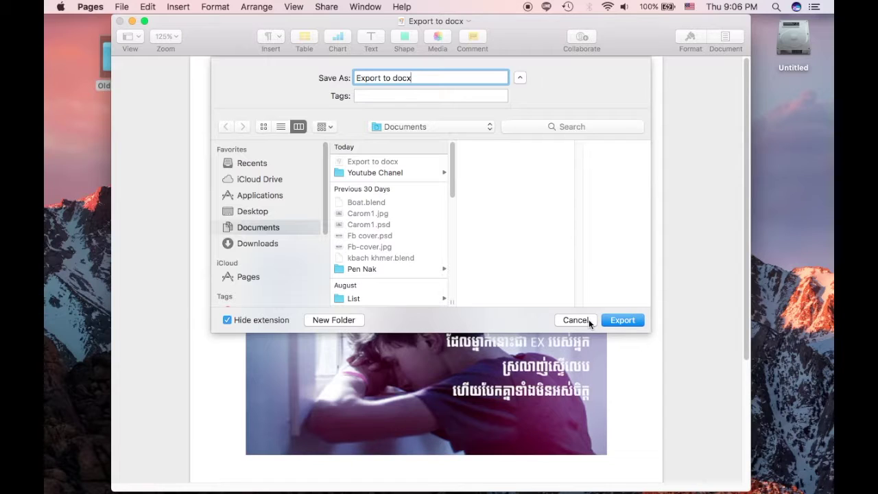
click(620, 321)
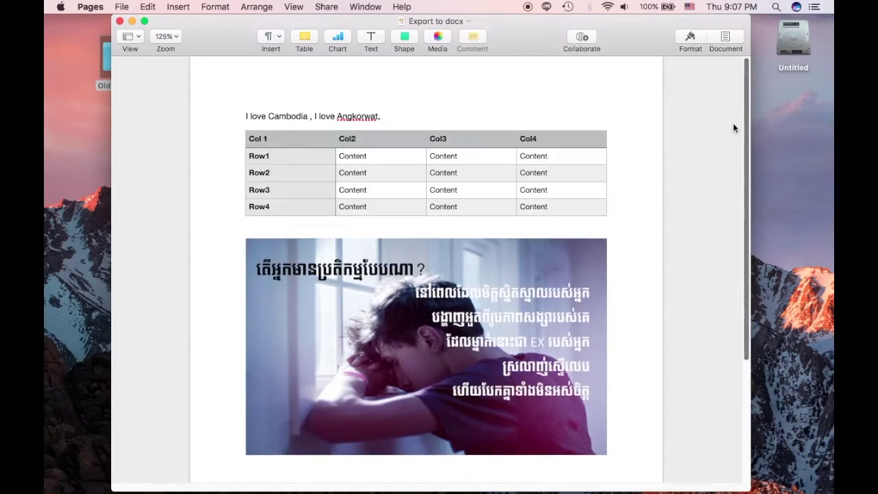
key(super+q)
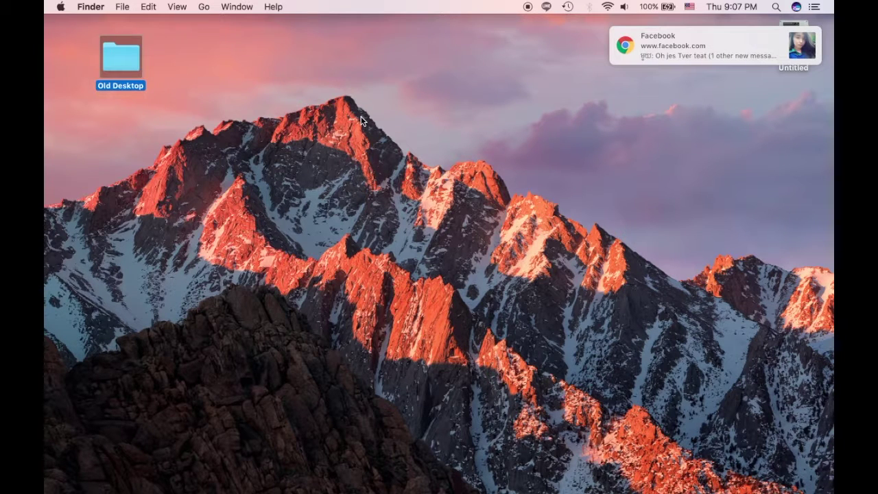
Step: Dismiss the Facebook notification and deselect the Old Desktop folder on the desktop
mouse_move(727, 46)
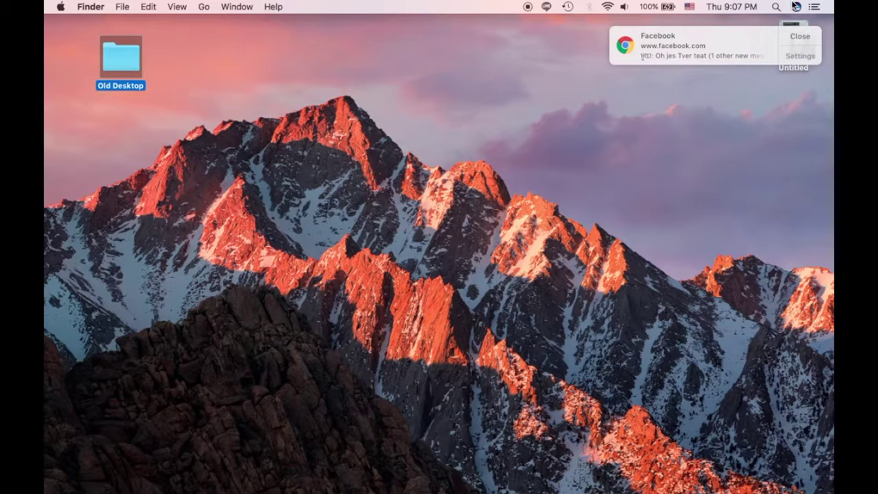
click(800, 35)
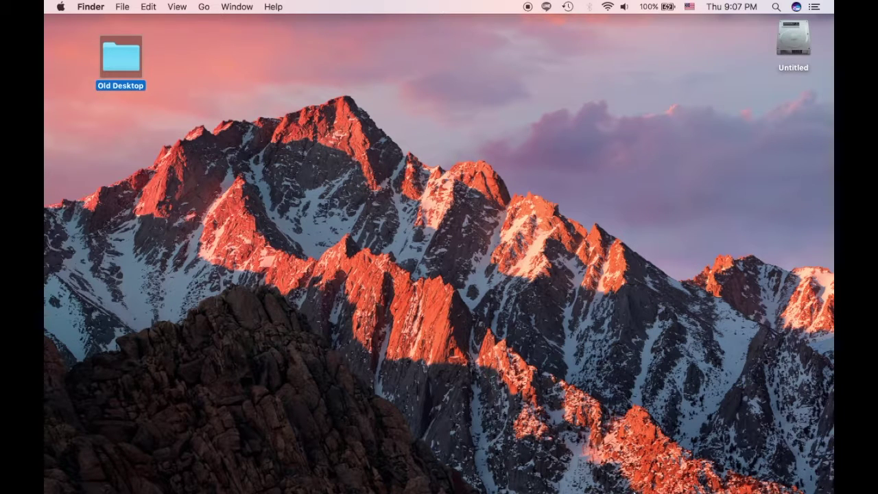
click(216, 263)
mouse_move(199, 491)
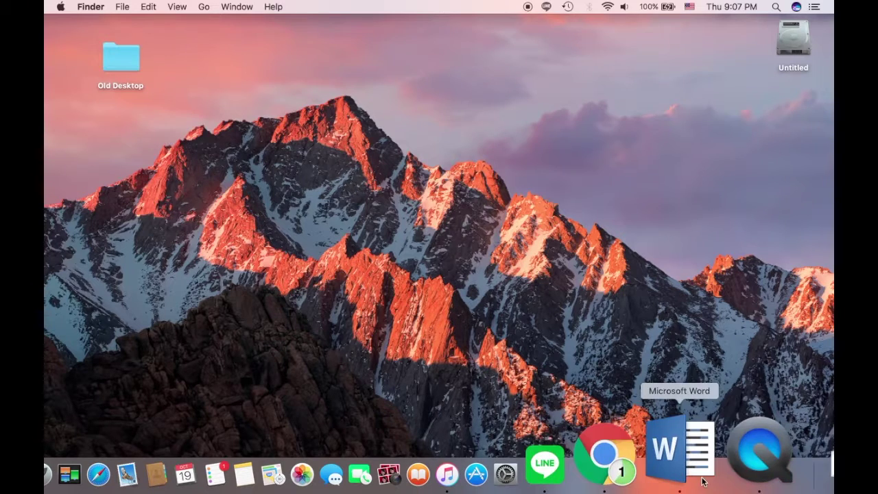
Step: Launch Microsoft Word, then reposition and enlarge its new-document template gallery window
click(676, 447)
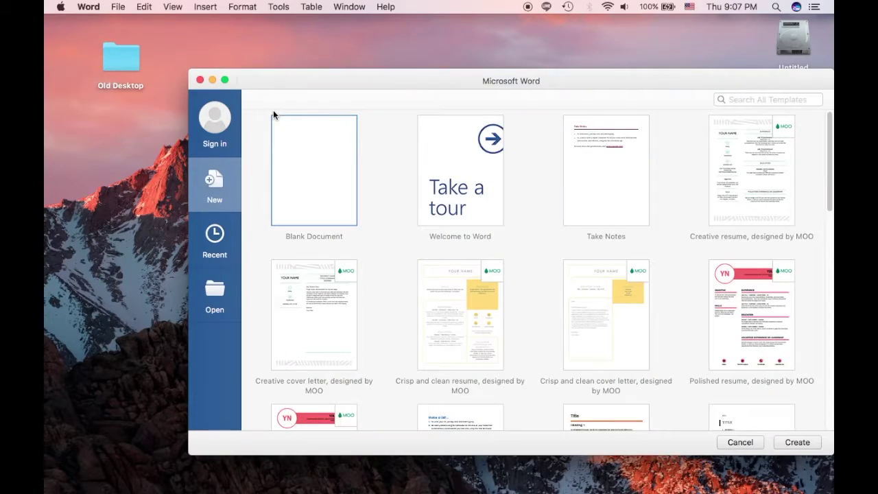
drag(307, 81, 200, 27)
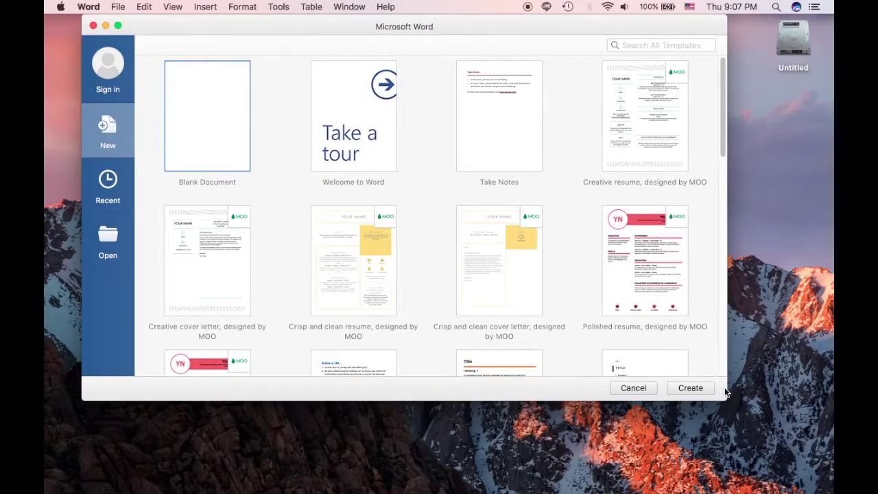
drag(723, 398, 808, 474)
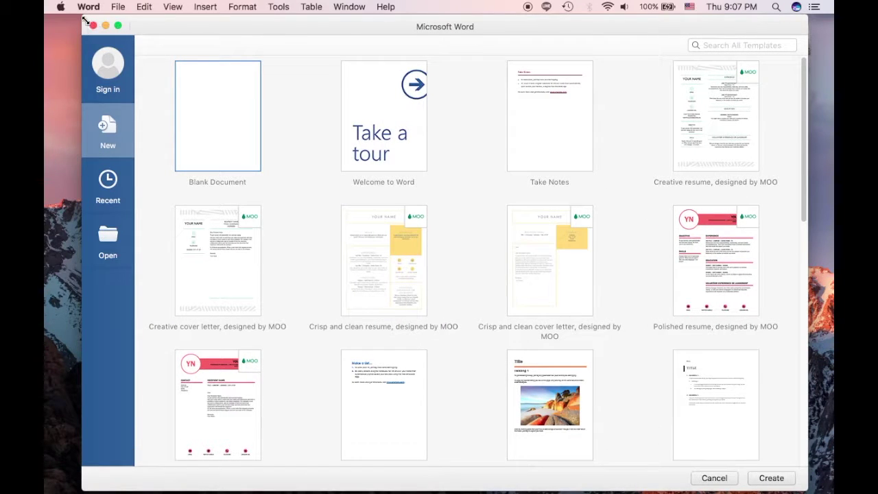
drag(84, 16, 60, 15)
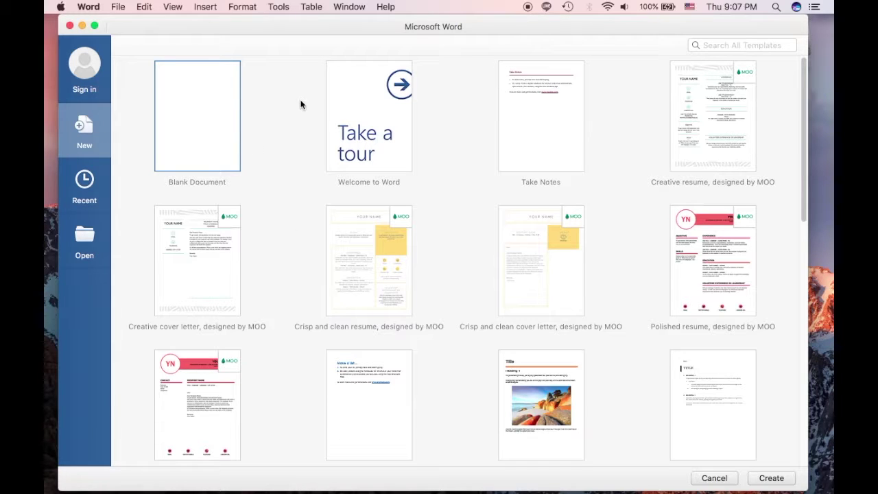
drag(260, 23, 266, 24)
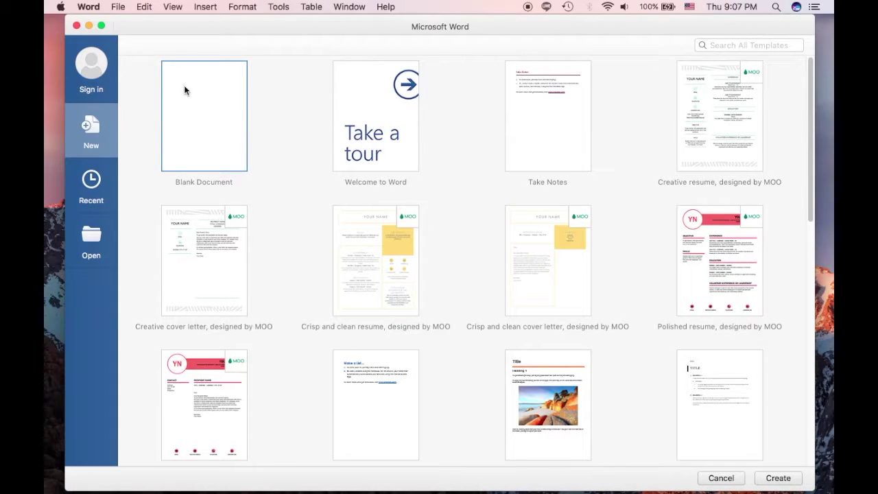
drag(133, 25, 130, 25)
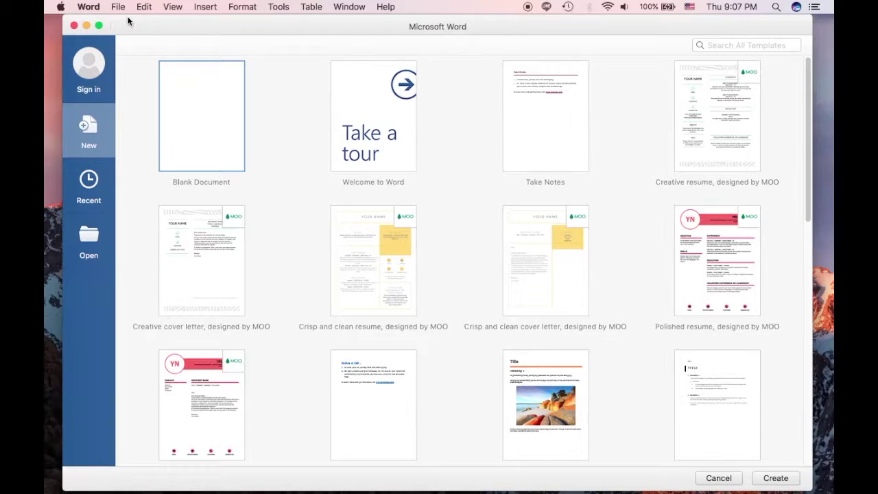
click(117, 8)
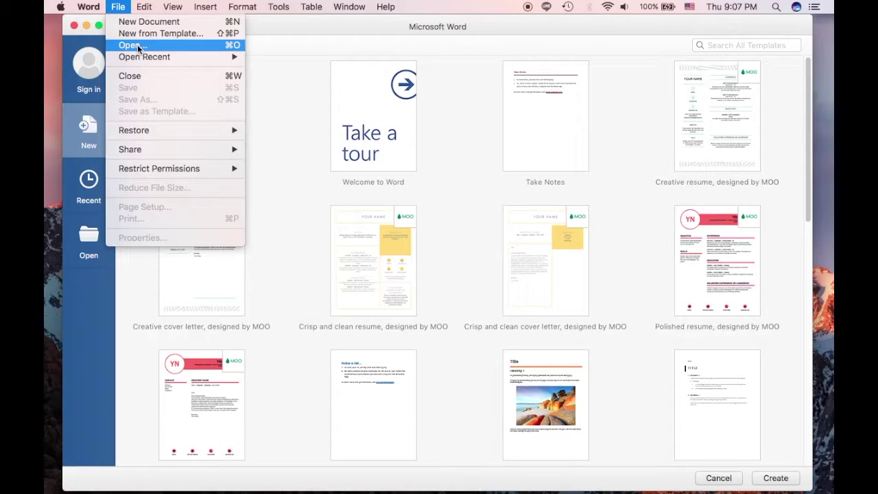
Step: Bring up Word's Open dialog, then cancel it to return to the template gallery
click(139, 46)
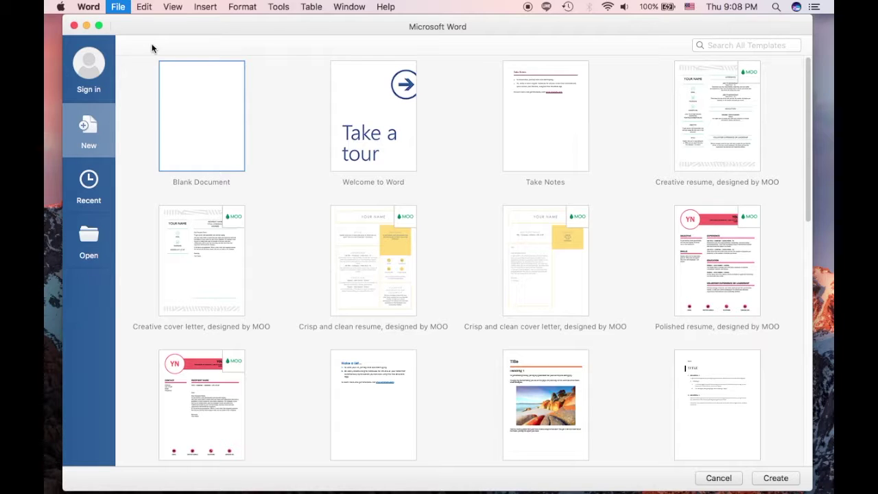
key(super+o)
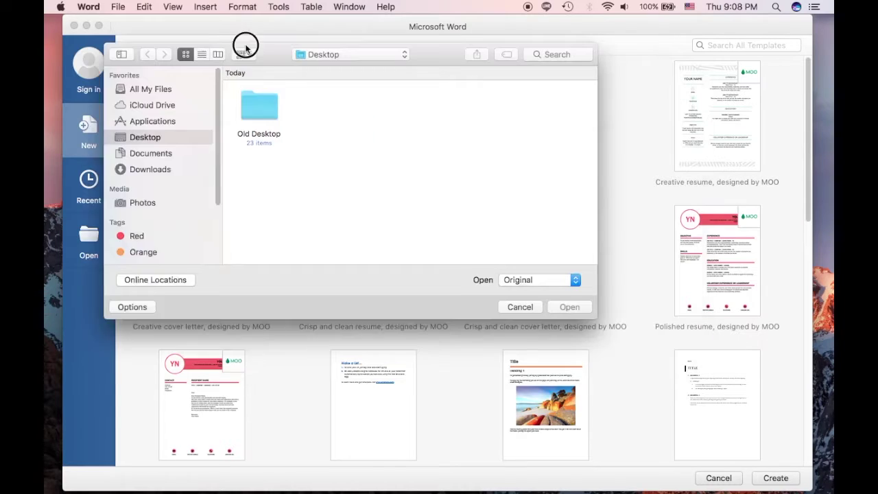
drag(348, 79, 223, 42)
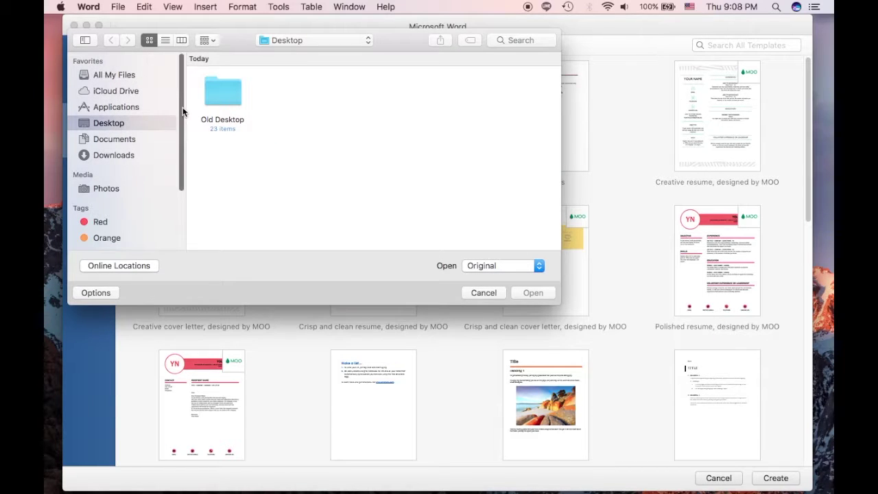
mouse_move(183, 112)
mouse_down()
mouse_move(184, 185)
mouse_move(183, 122)
mouse_up()
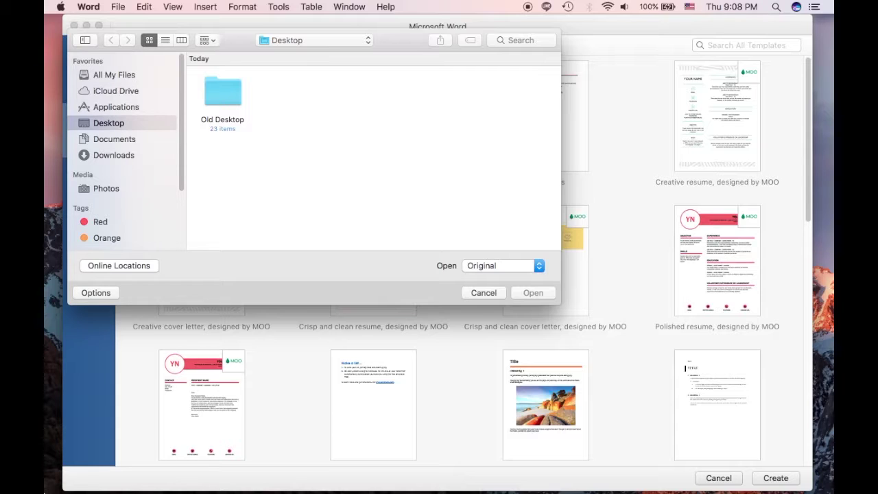
click(52, 471)
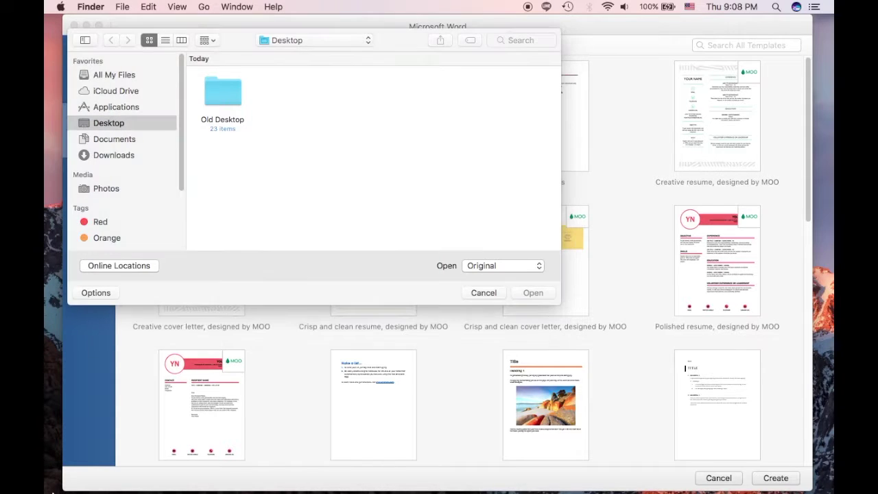
click(486, 294)
click(485, 293)
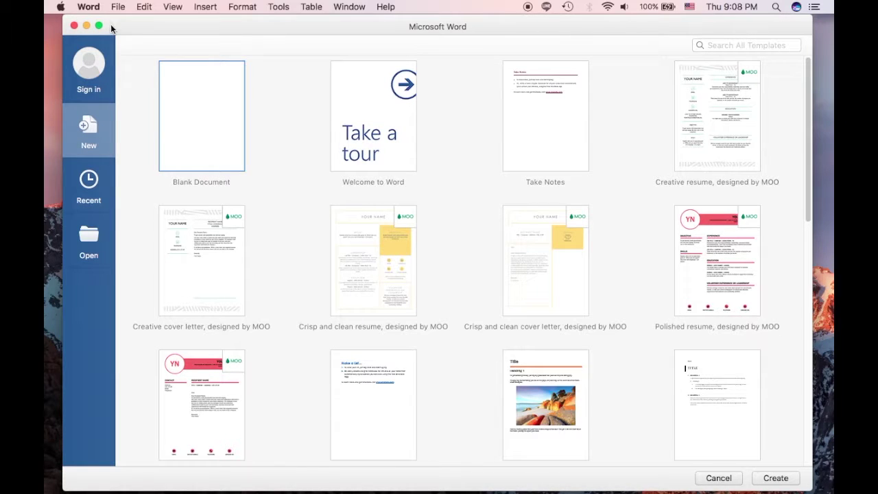
click(74, 25)
click(114, 59)
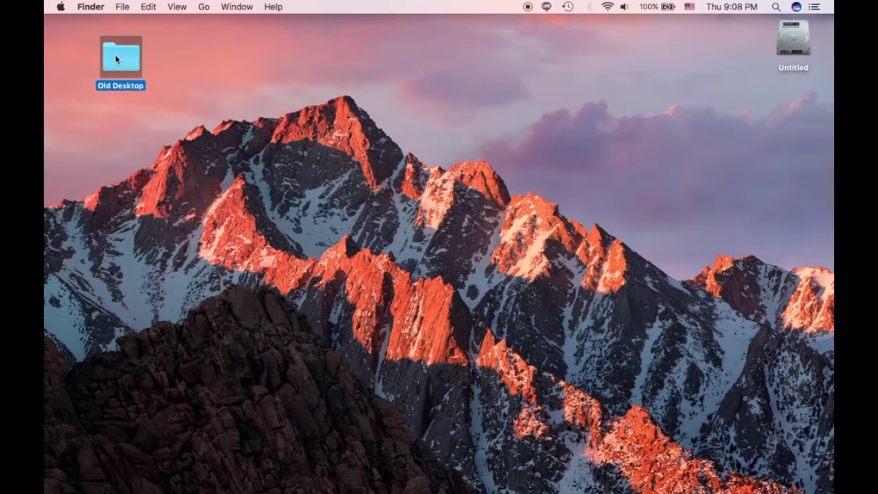
key(super+o)
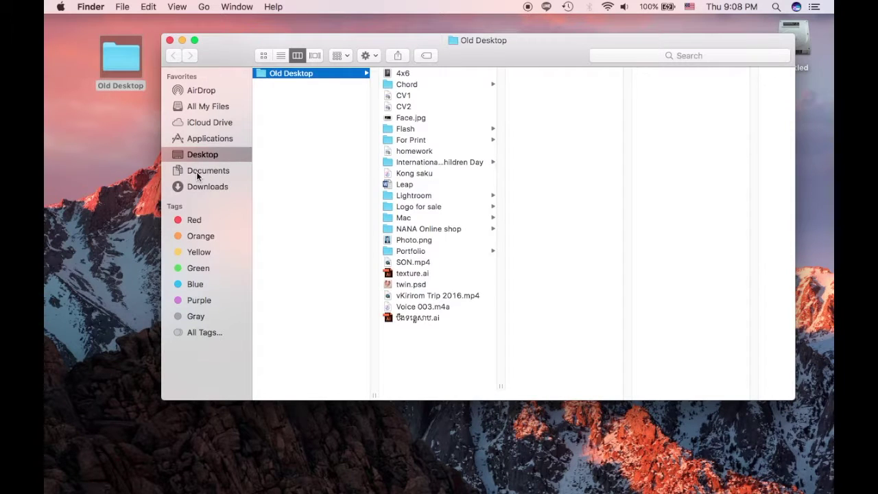
click(199, 171)
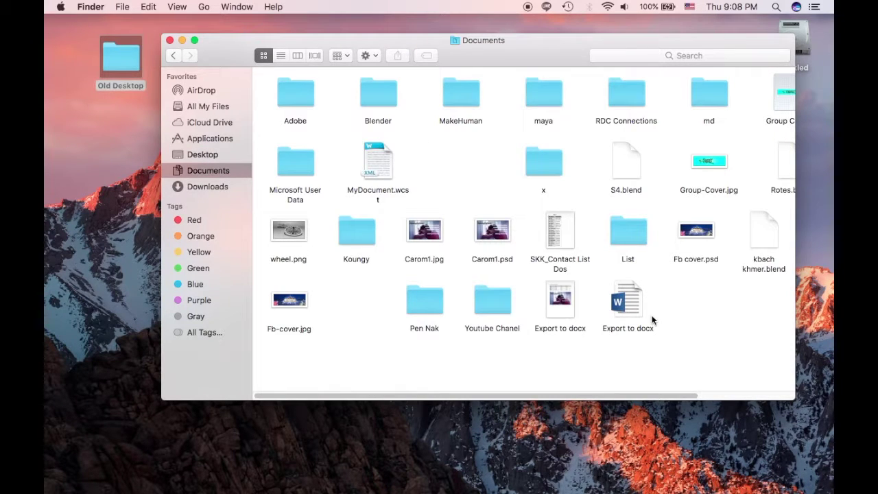
click(631, 300)
click(567, 292)
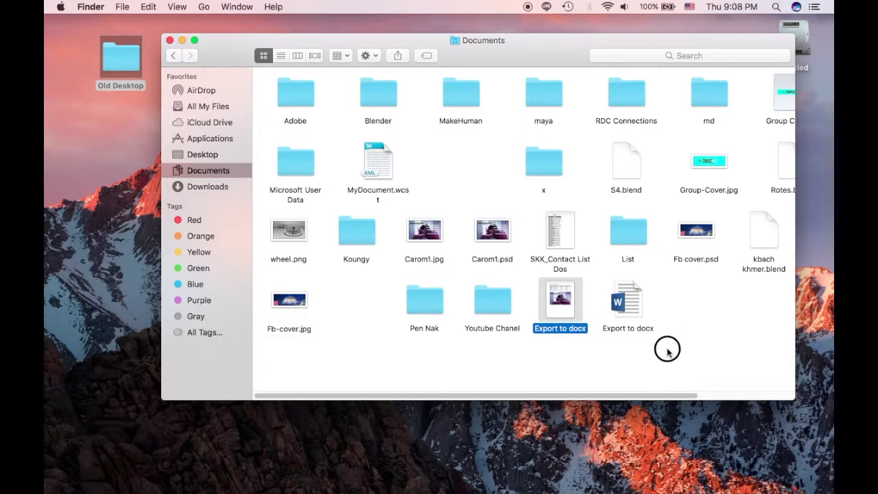
click(608, 295)
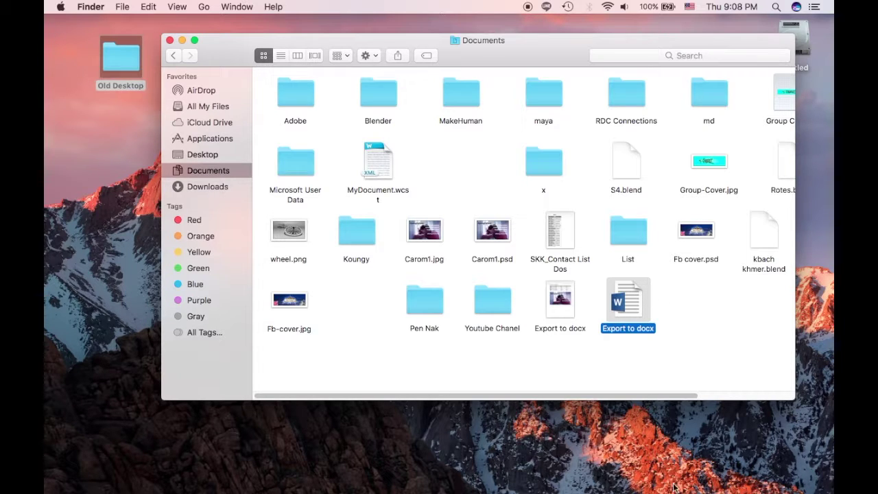
click(170, 40)
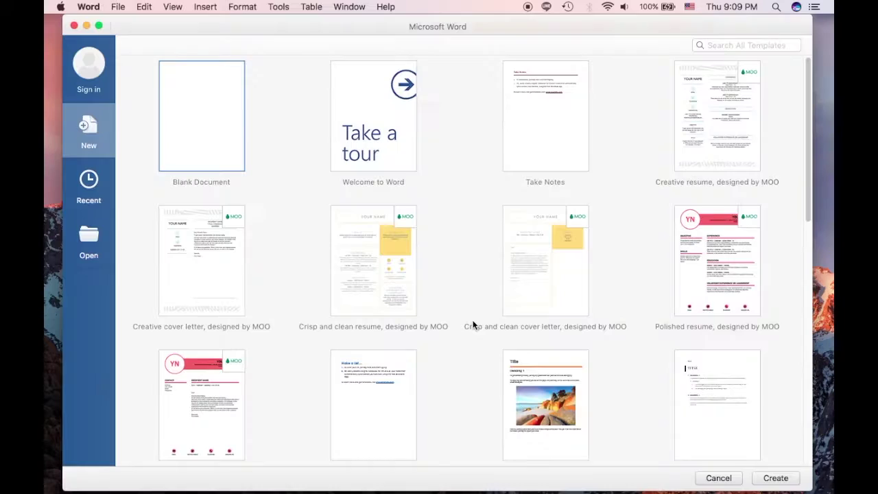
Step: Open the Word file 'Export to docx' from the Documents folder
click(120, 8)
click(121, 43)
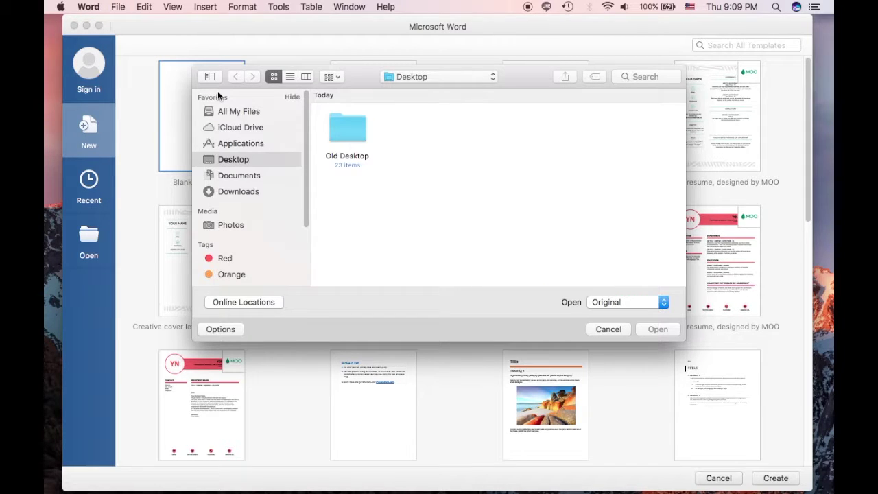
click(307, 142)
scroll(308, 142, down, 2)
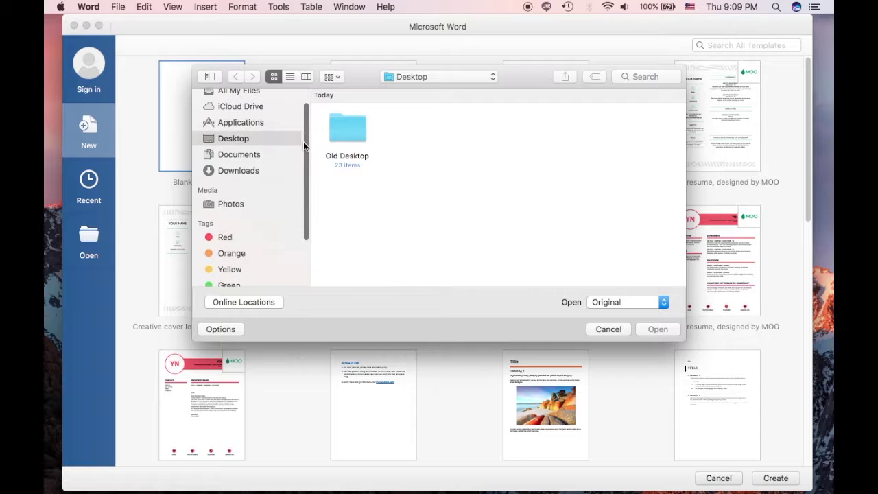
click(292, 154)
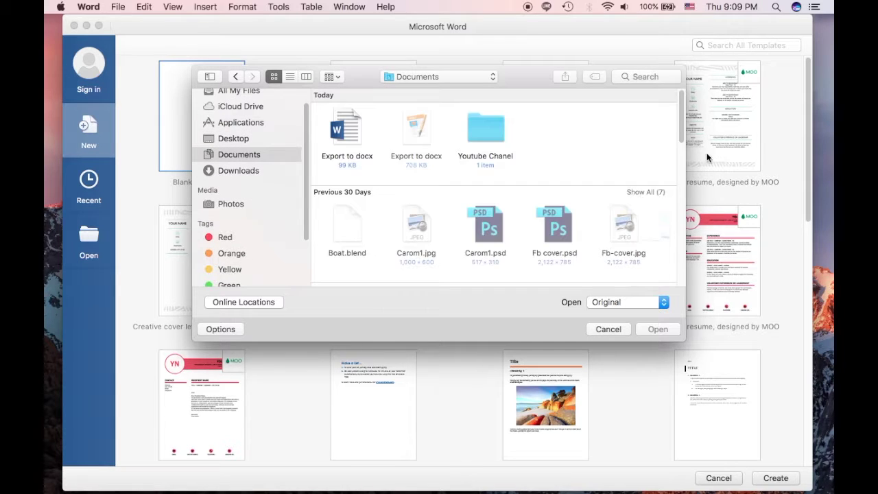
drag(680, 125, 680, 127)
click(354, 121)
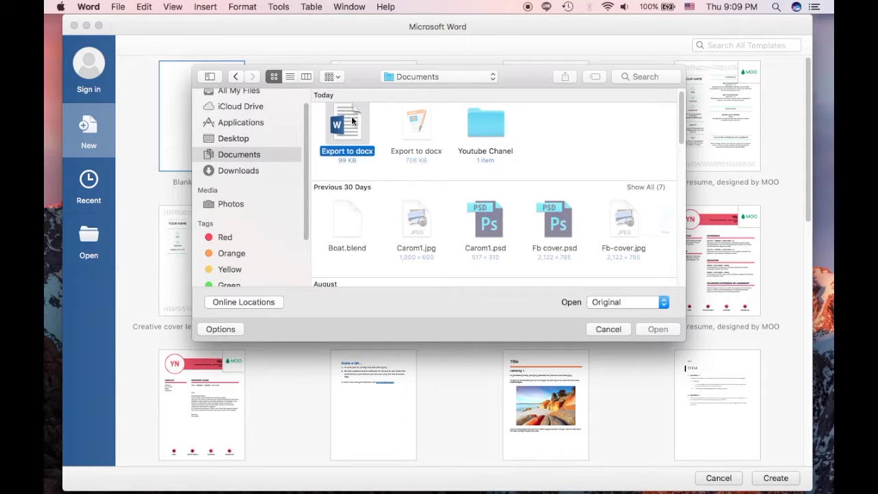
click(643, 324)
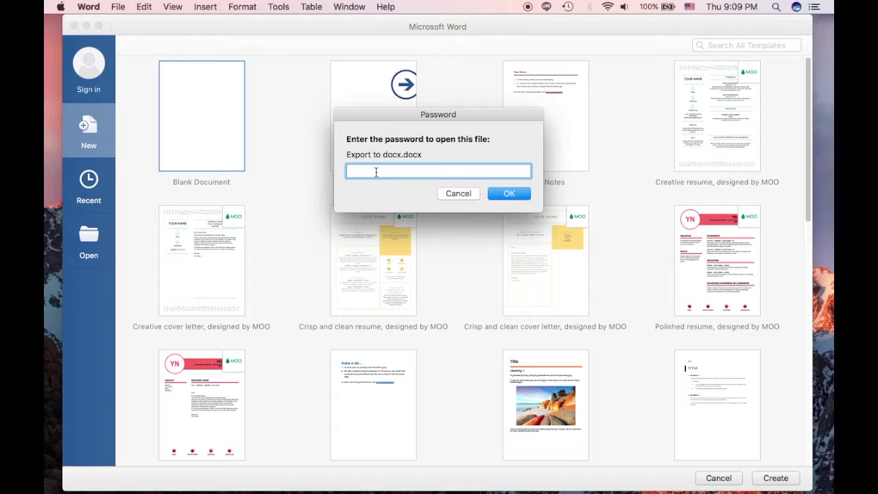
Step: Enter the file's password and confirm to unlock Export to docx.docx
click(507, 194)
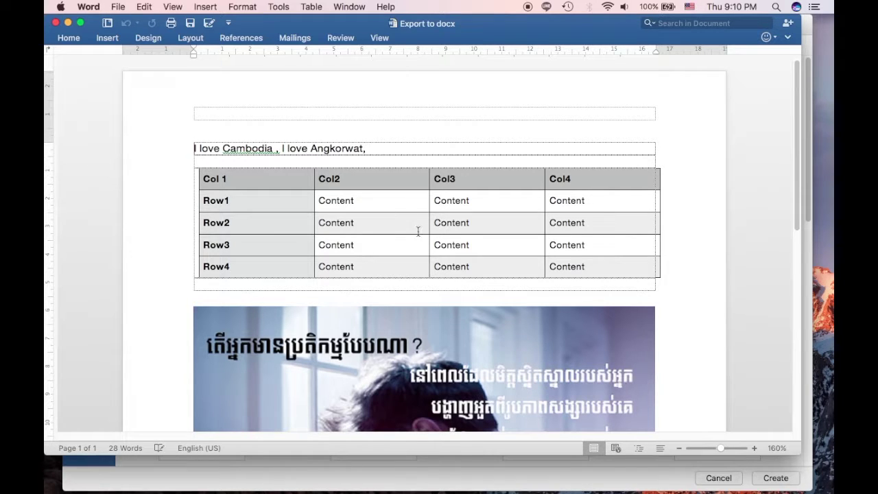
click(228, 148)
click(225, 179)
click(608, 203)
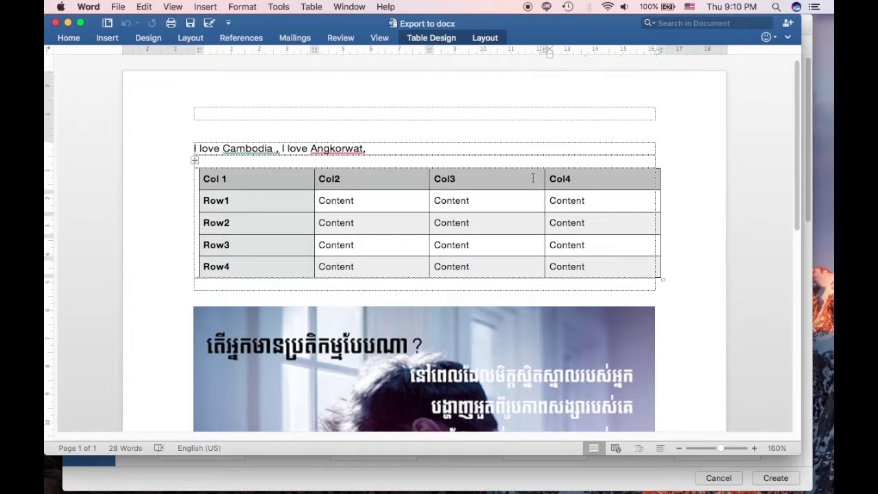
click(255, 202)
drag(797, 183, 790, 308)
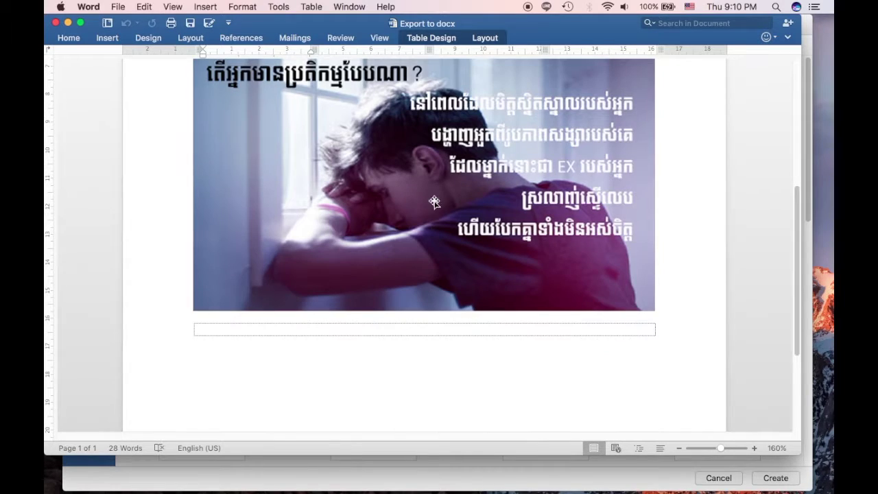
click(427, 198)
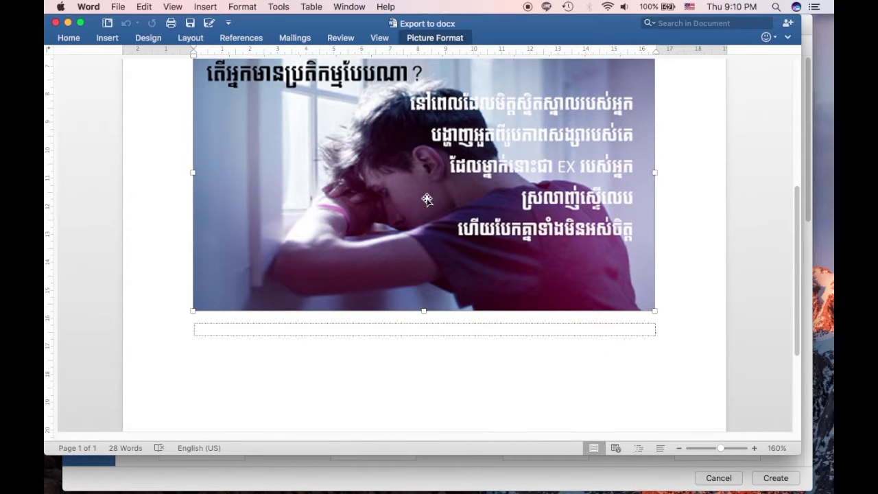
scroll(427, 199, up, 5)
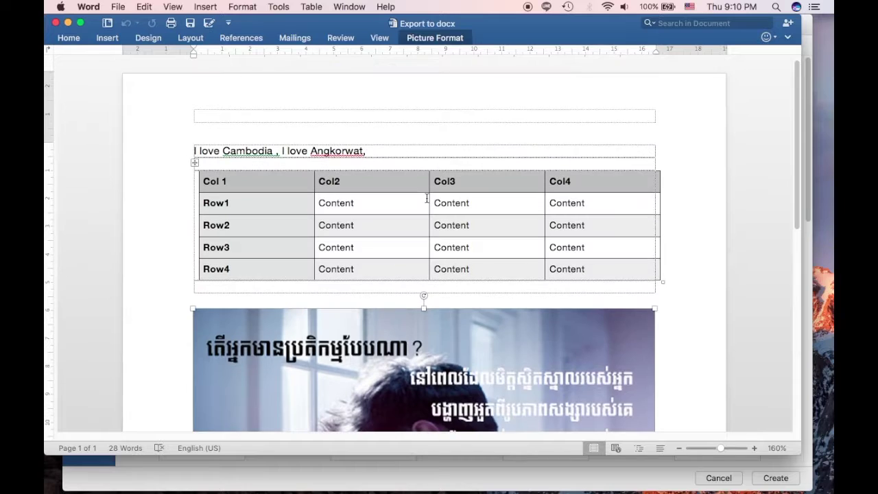
scroll(427, 199, down, 3)
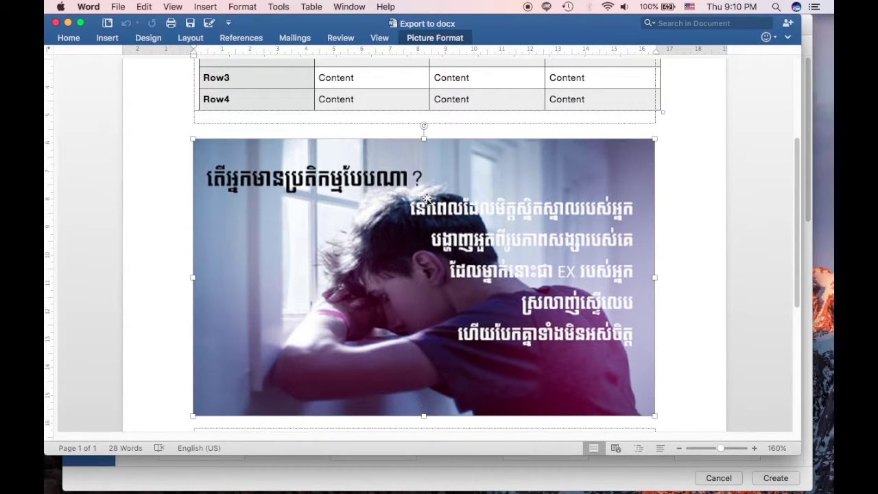
scroll(427, 198, up, 3)
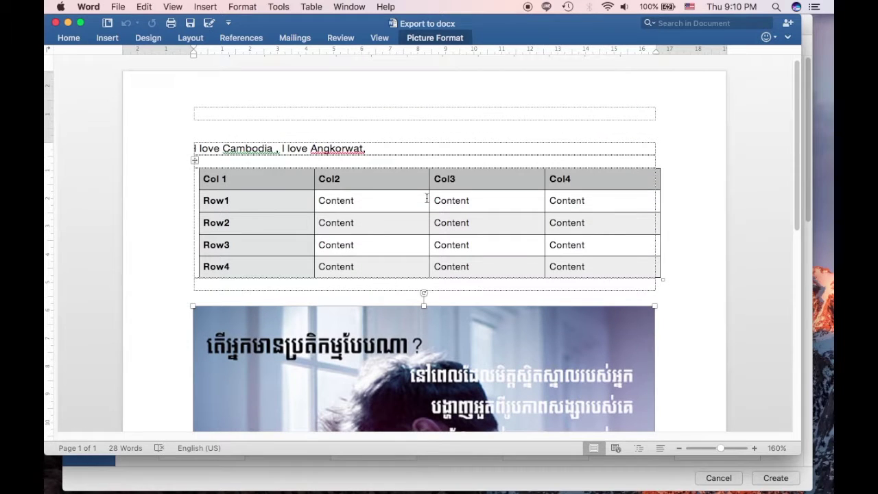
drag(273, 24, 281, 24)
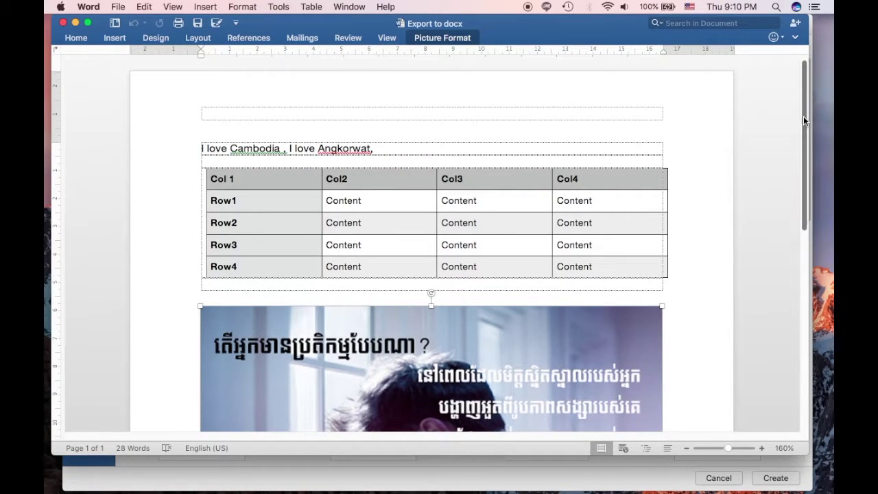
drag(804, 121, 804, 198)
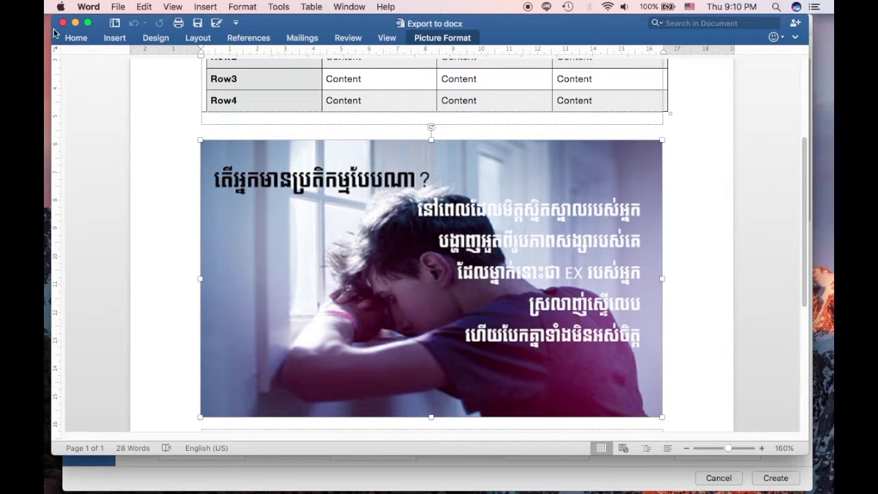